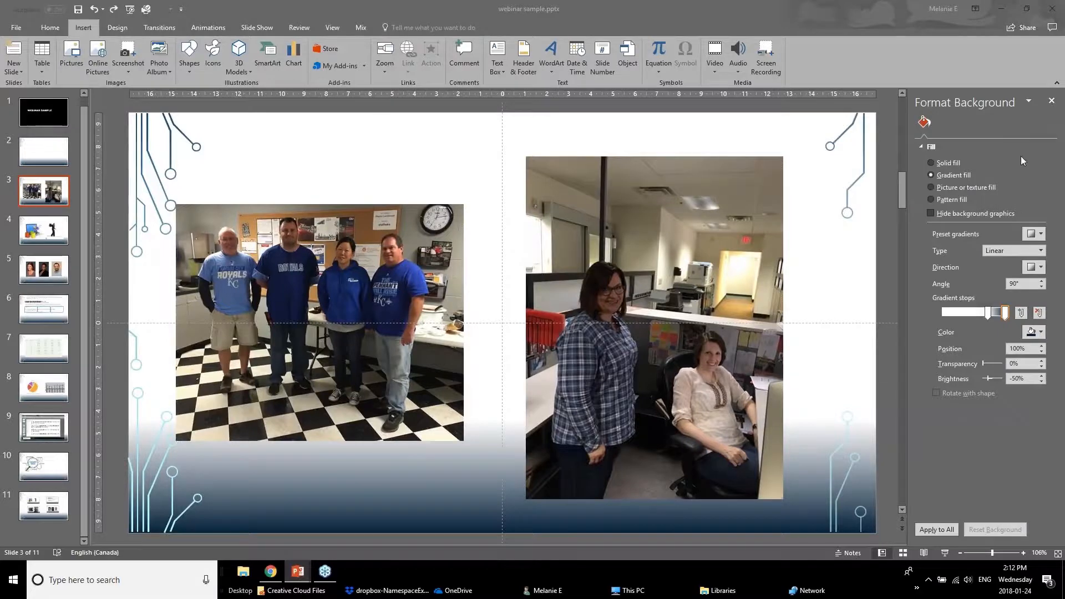
Close the background formatting pane and correct the four-person group photo on slide 3 to Brightness +40%, Contrast 0% (Normal)
click(1056, 104)
click(1052, 101)
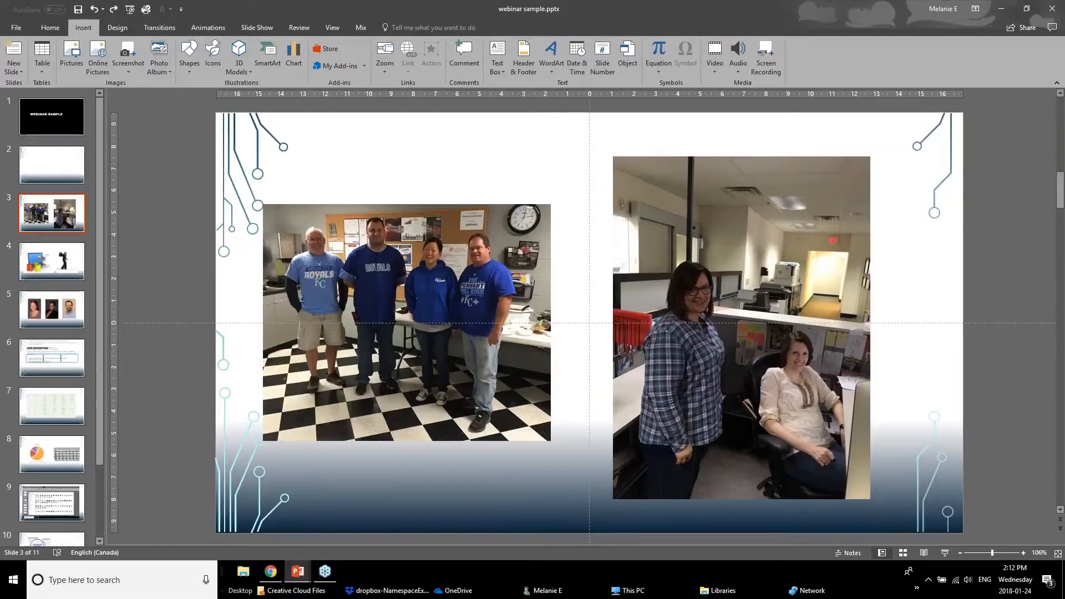
click(414, 277)
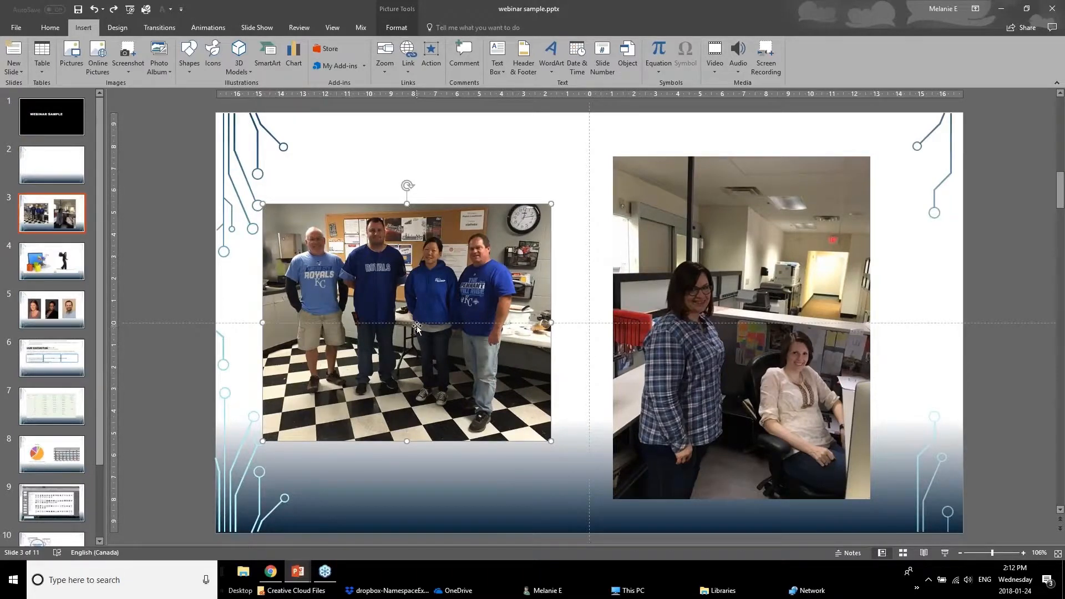
click(400, 10)
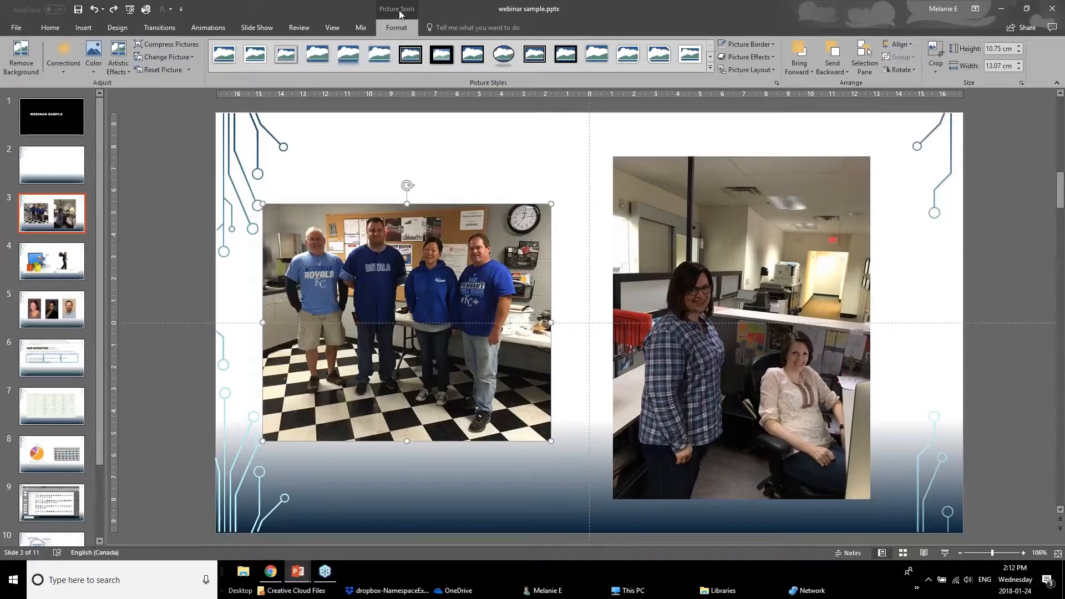
click(79, 113)
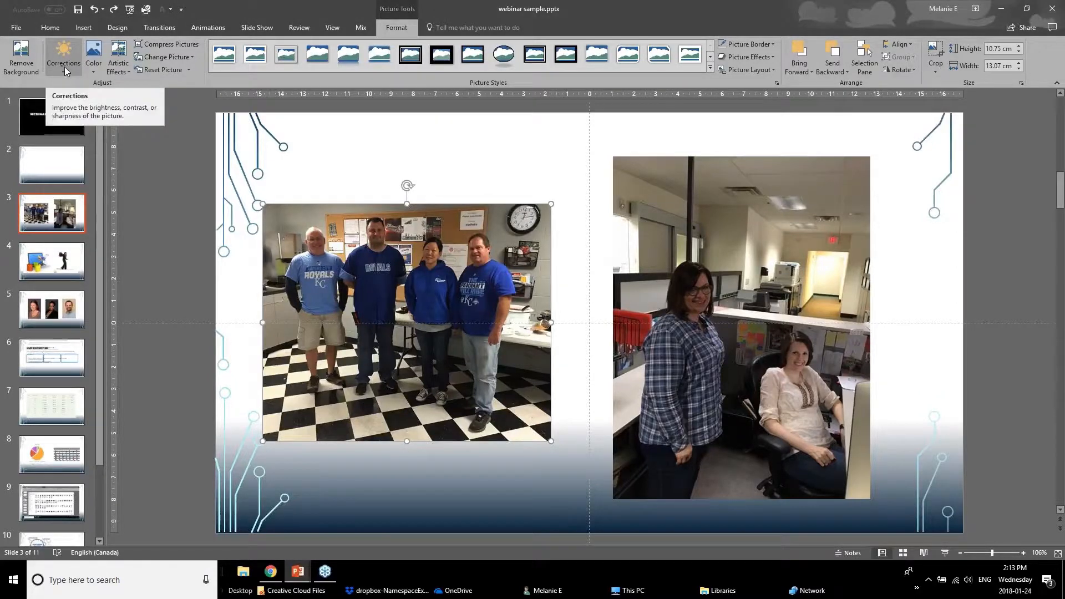
click(65, 66)
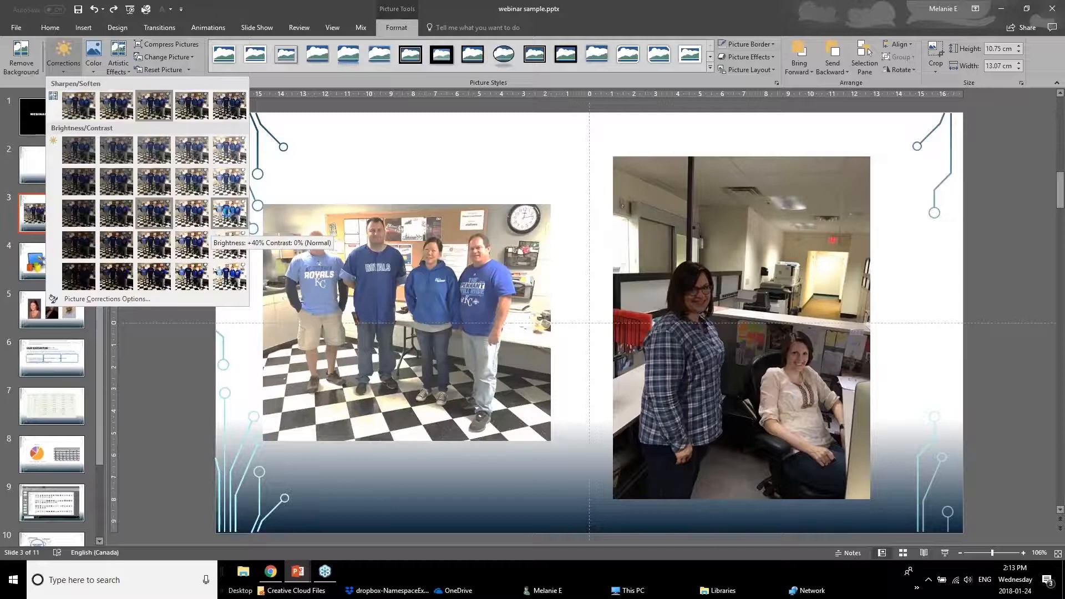
click(229, 217)
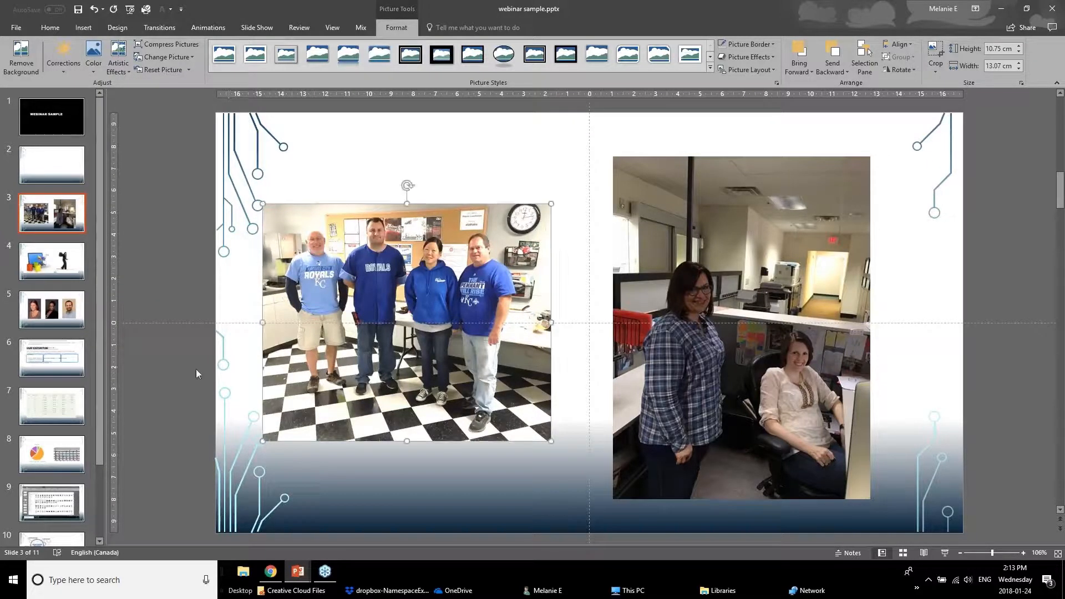
Reduce the group photo's color saturation to 33%
click(411, 338)
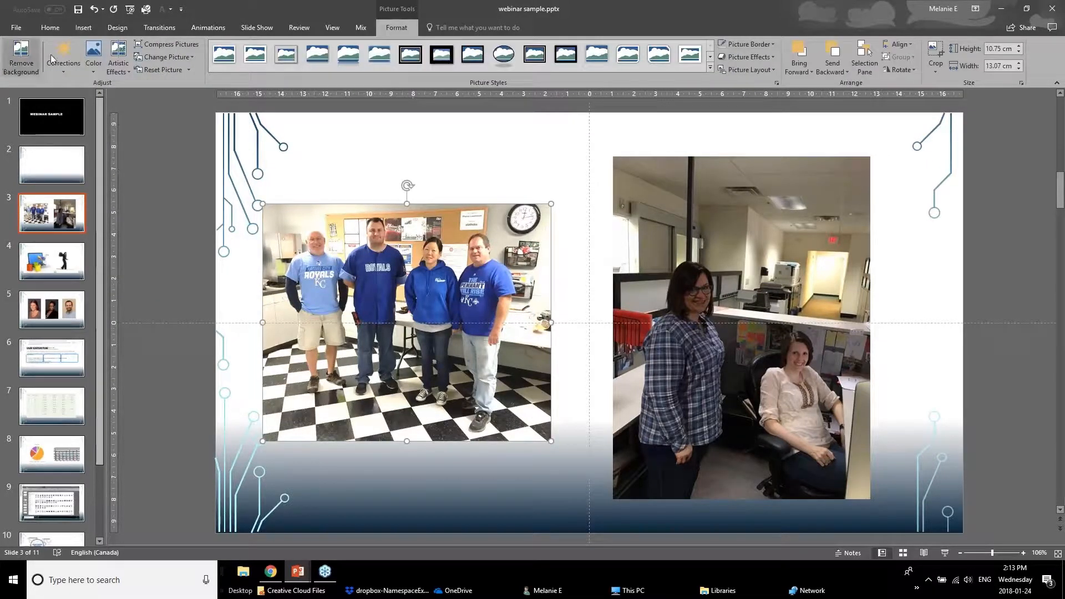
click(92, 58)
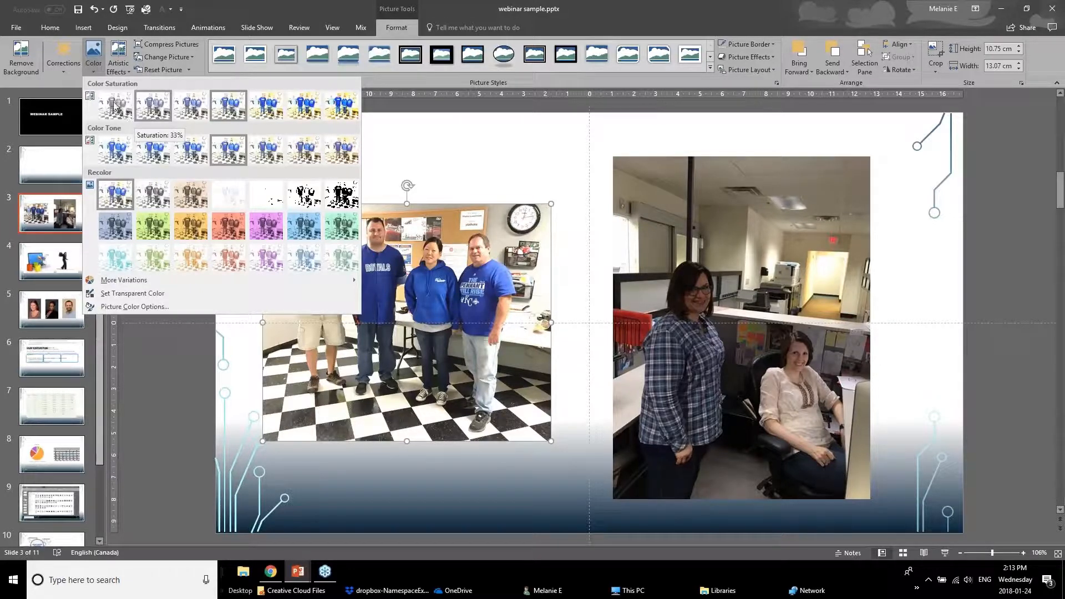
click(151, 112)
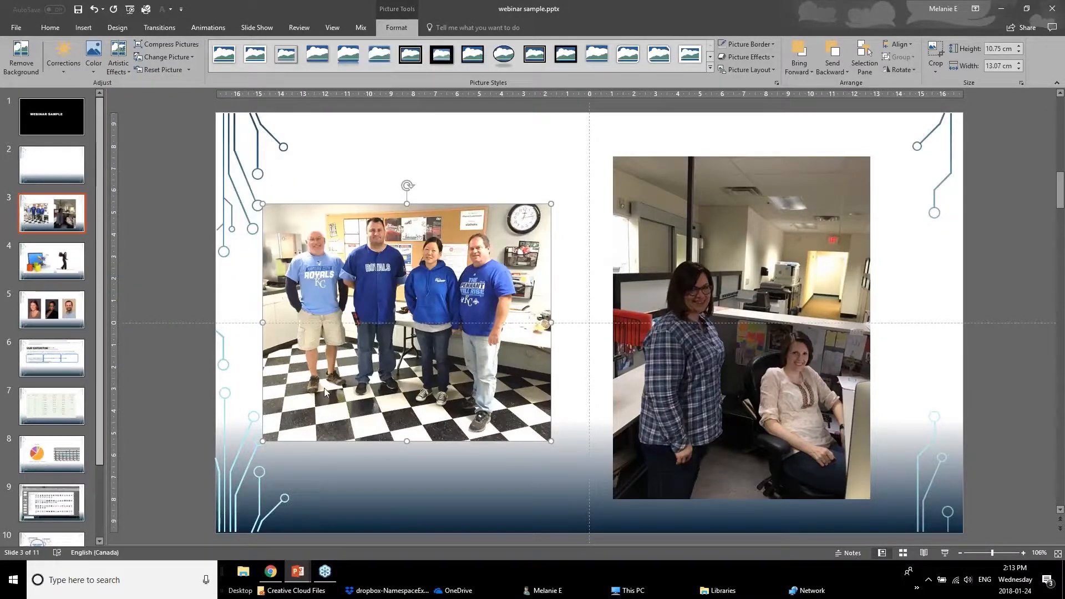
click(180, 393)
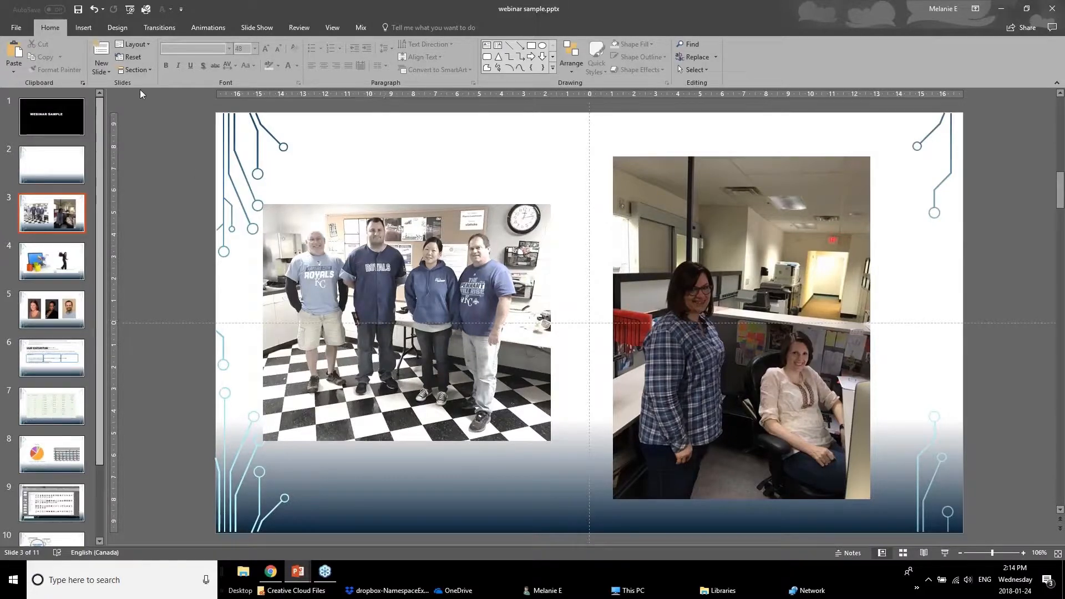
Correct the two-person office photo to Brightness +40%, Contrast 0% (Normal)
click(379, 315)
click(751, 315)
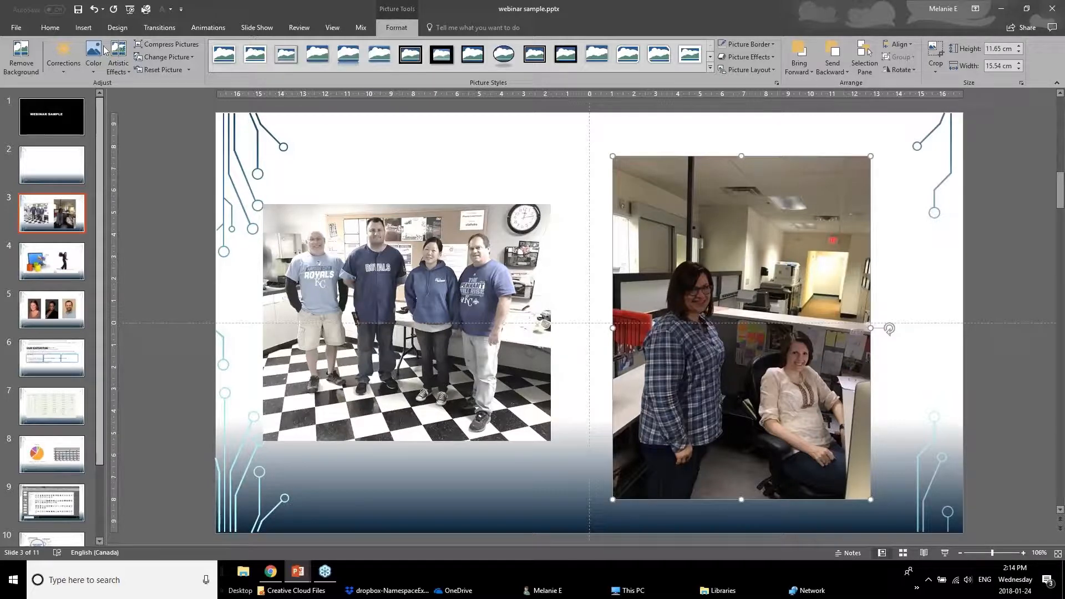
click(51, 68)
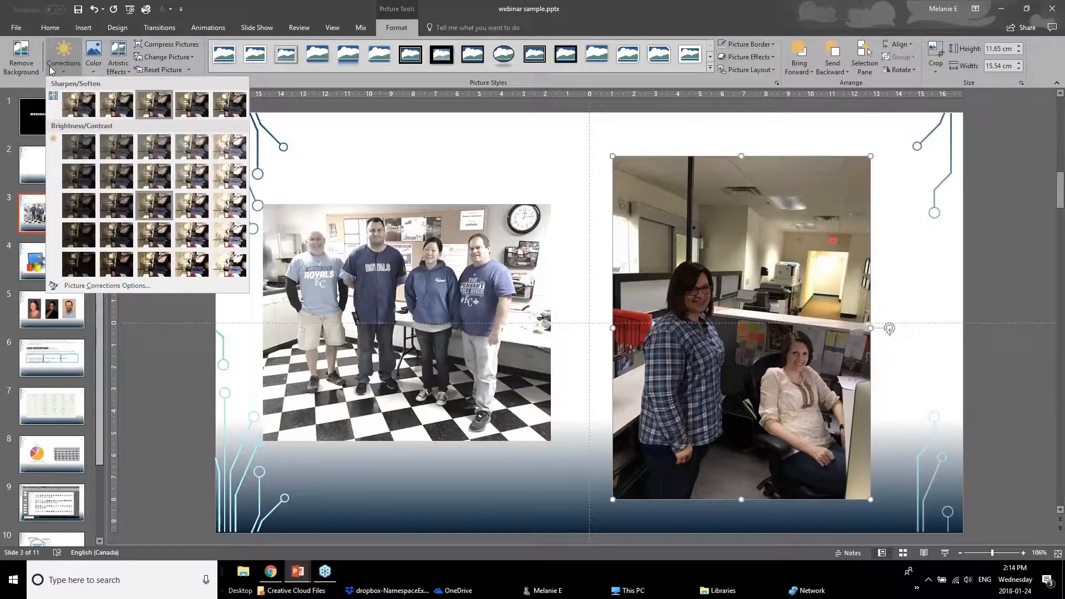
click(220, 209)
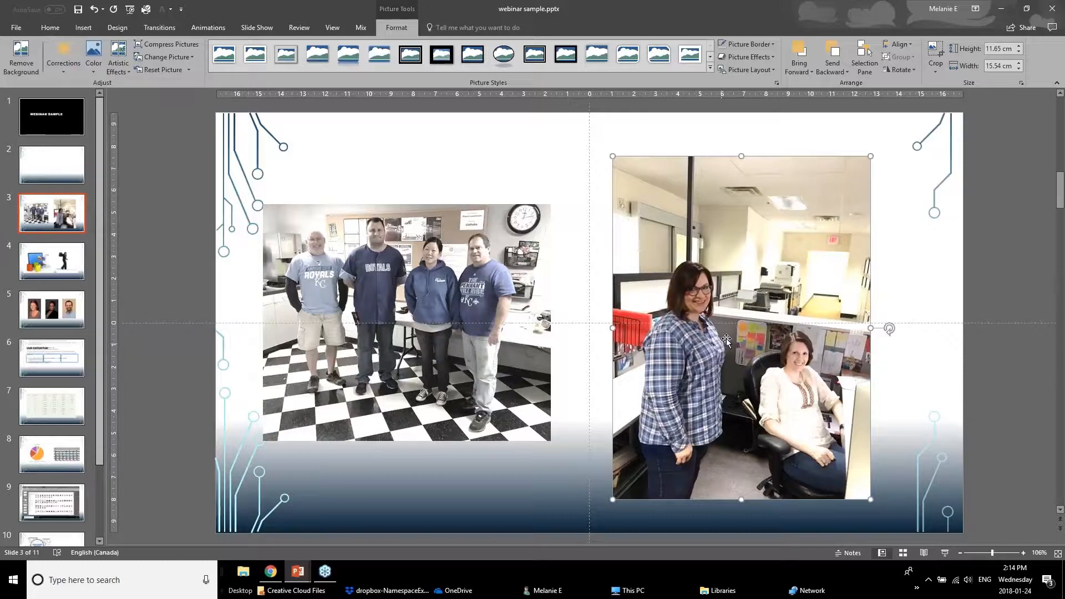
Crop the office photo around the two women to about 9.95 by 7.9 cm, trimming its top, bottom and left side
click(937, 55)
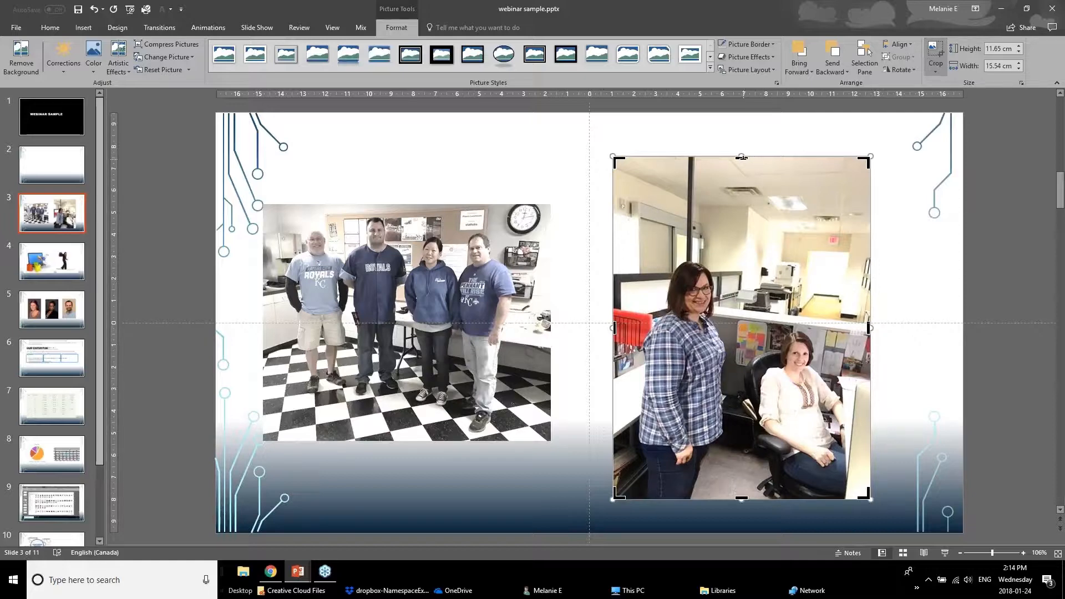
drag(741, 157, 742, 257)
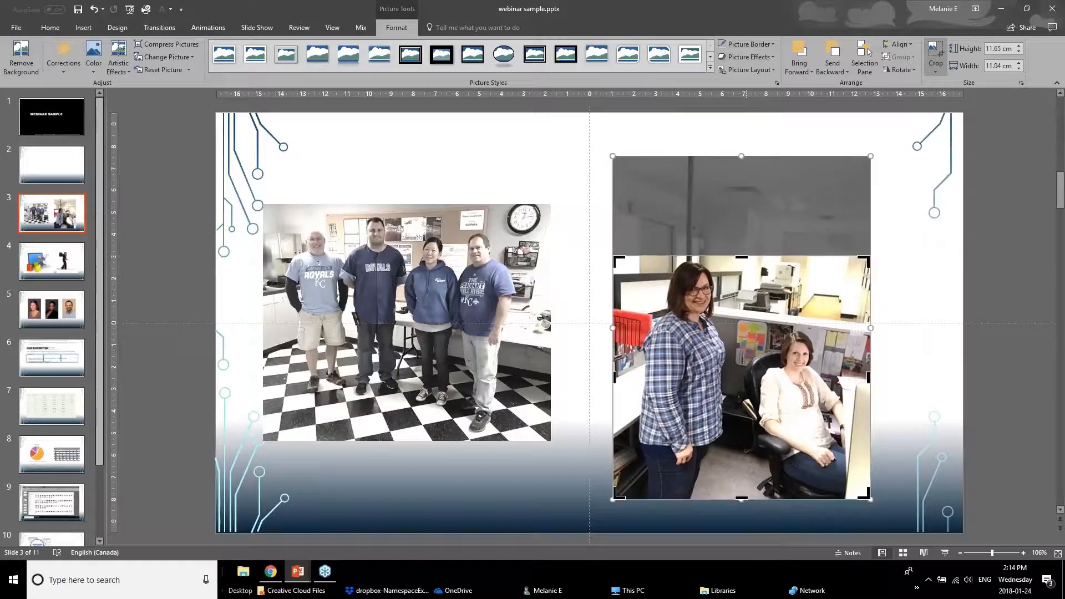
drag(742, 499, 743, 430)
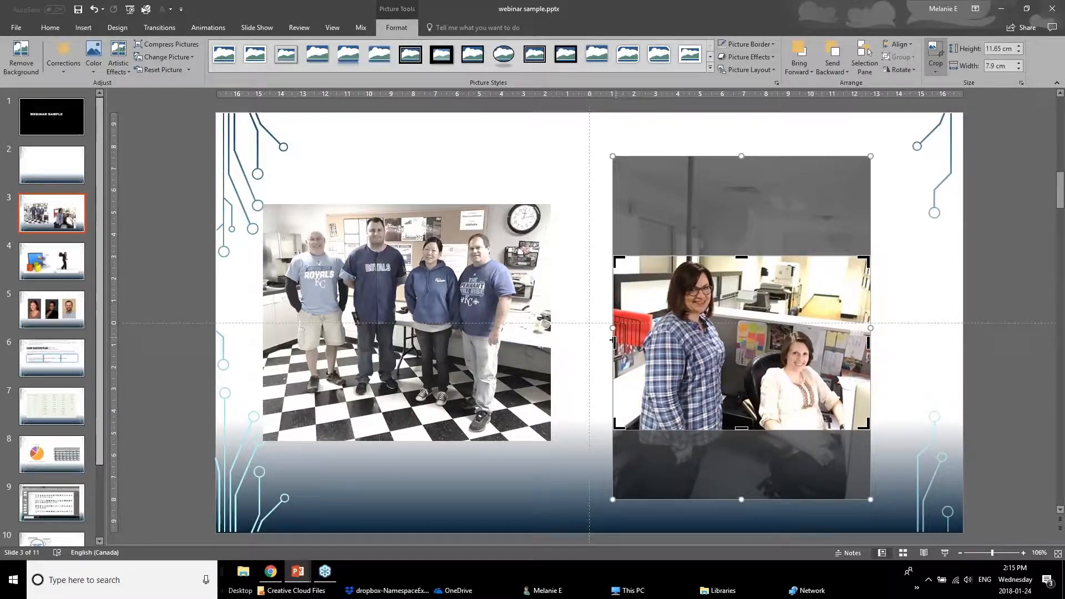
drag(612, 334, 651, 333)
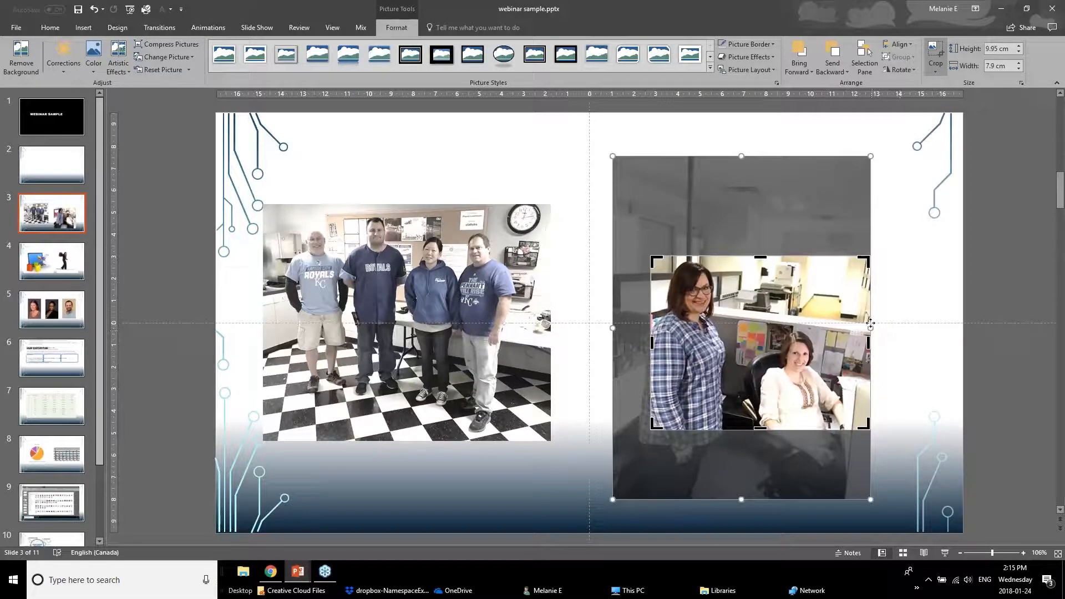
mouse_move(865, 327)
mouse_down()
mouse_move(868, 340)
mouse_move(860, 334)
mouse_move(880, 338)
mouse_up()
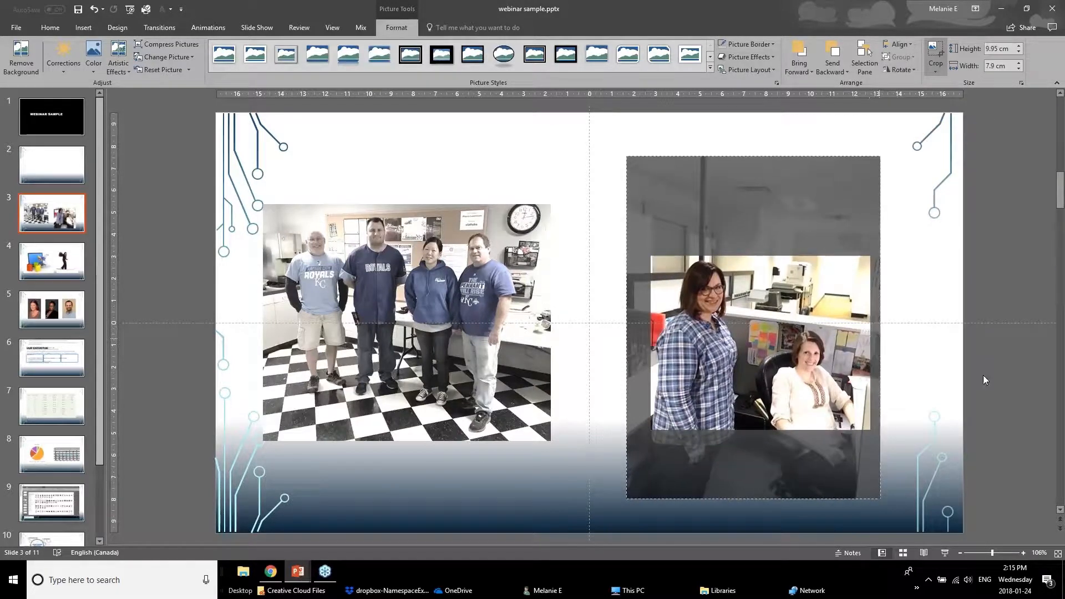
click(984, 380)
Enlarge the cropped office photo to about 11.37 by 9.03 cm and position it level with the group photo
drag(822, 385, 786, 305)
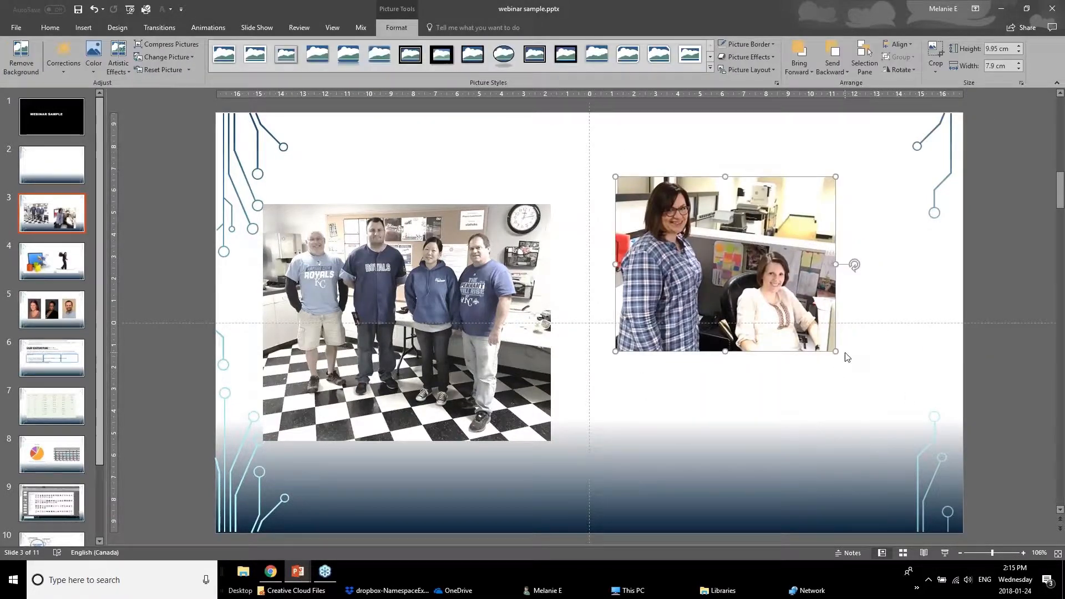
drag(837, 353, 868, 375)
drag(802, 327, 819, 370)
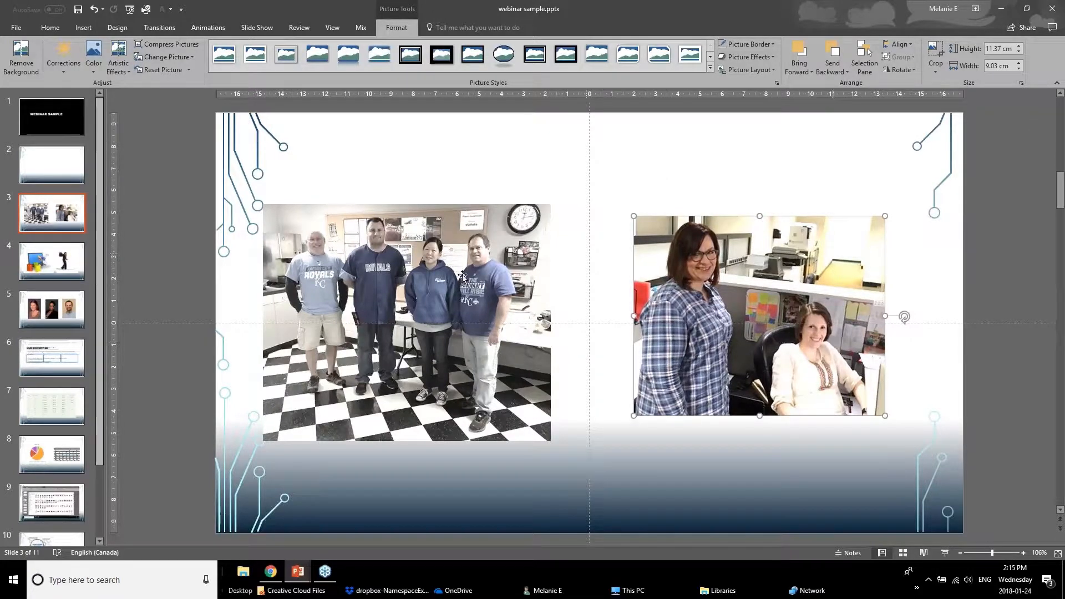
Crop away the lower half of the group photo to a height of about 5.38 cm and move the photo slightly down
click(405, 274)
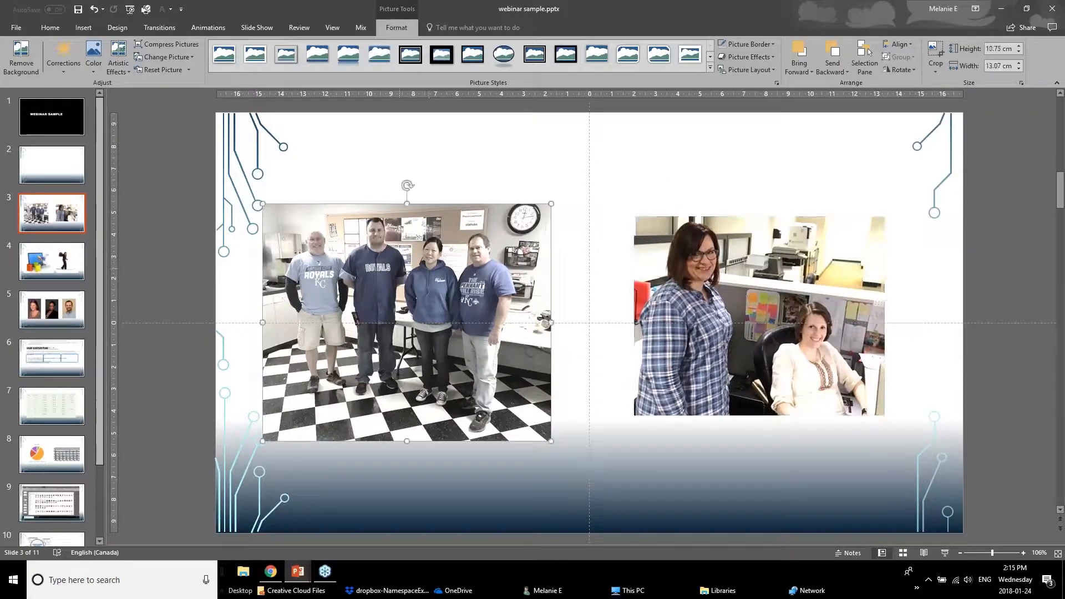
click(942, 46)
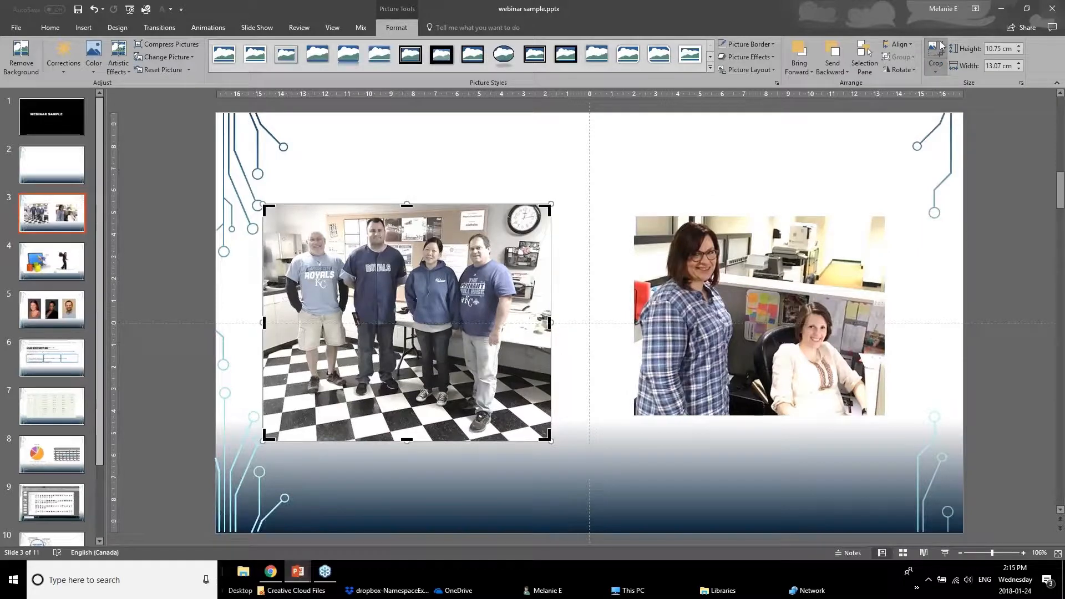
click(942, 47)
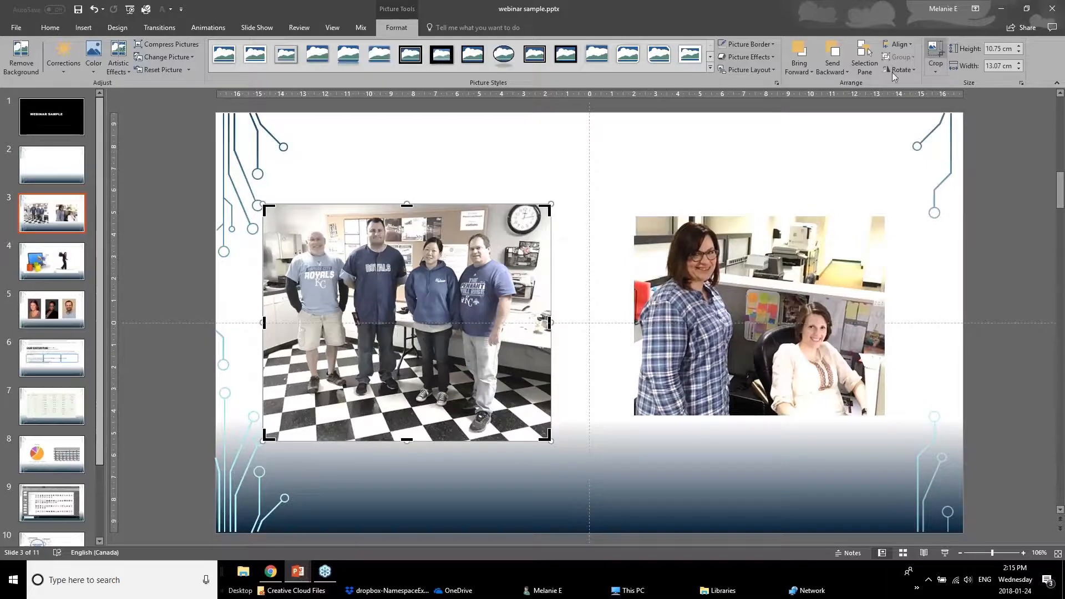
click(936, 50)
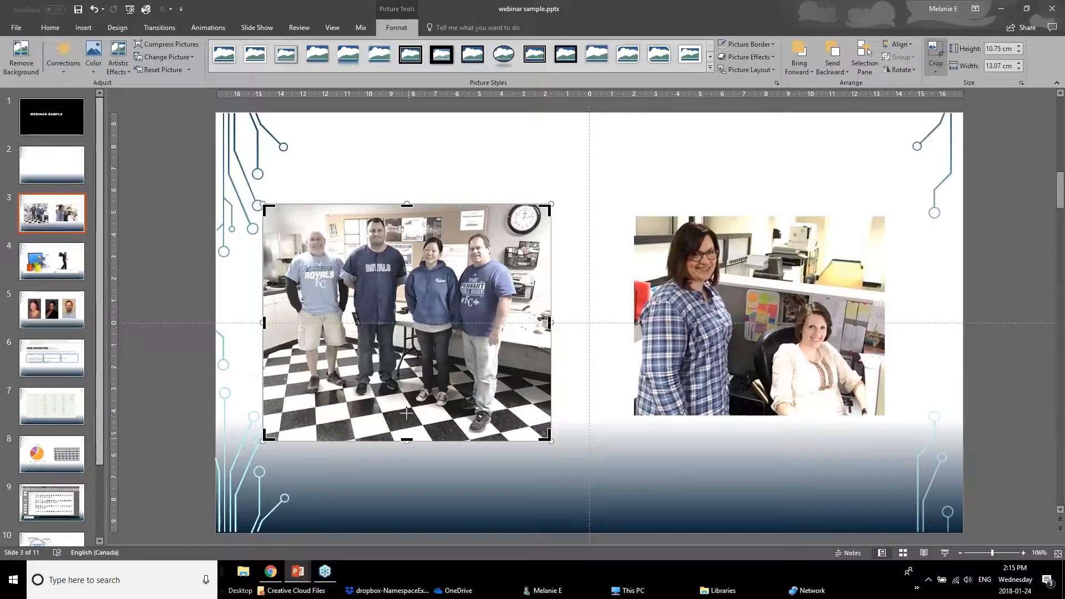
drag(408, 439, 414, 322)
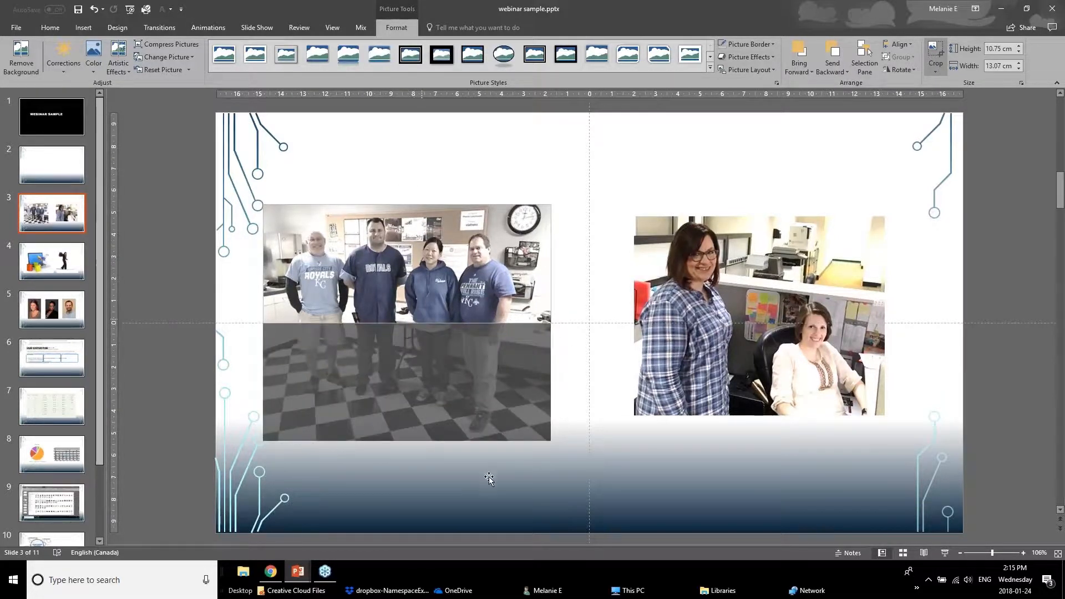
click(162, 421)
drag(397, 262, 402, 298)
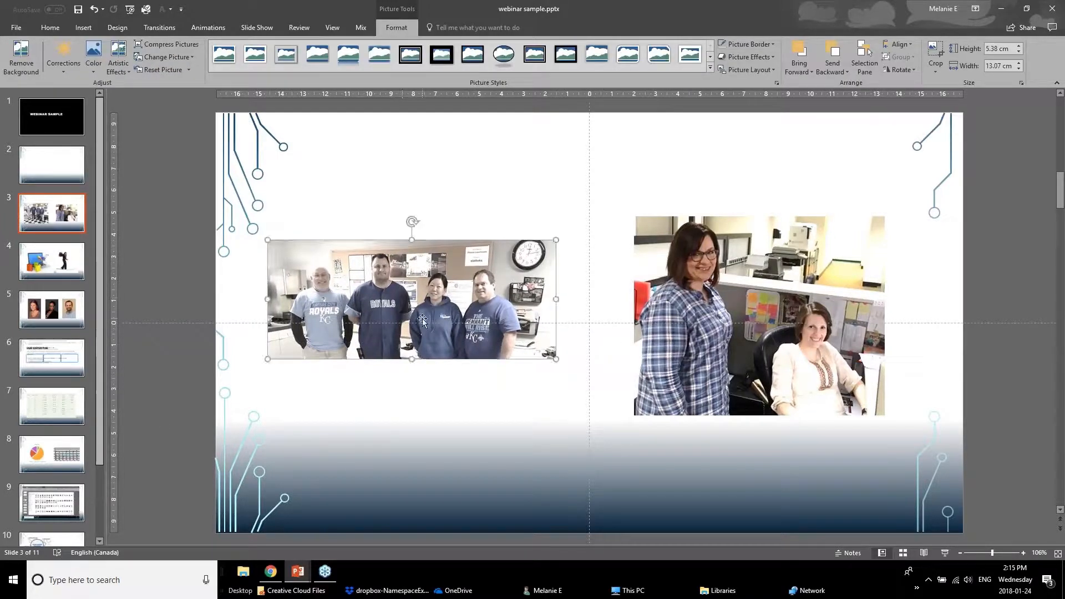
Set the office photo's color saturation to 33% to match the group photo
click(759, 297)
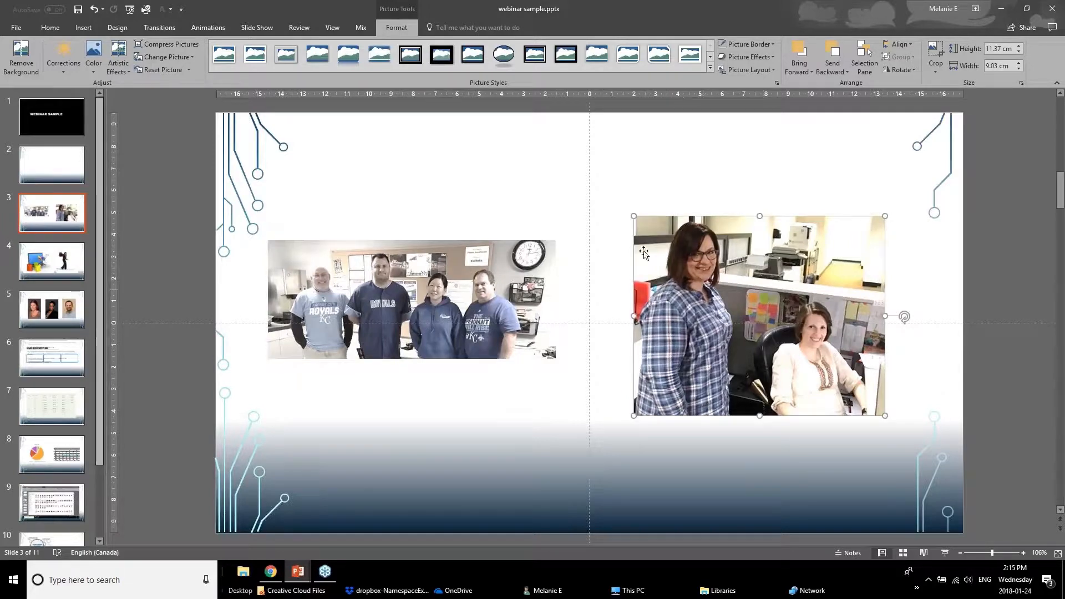
click(93, 56)
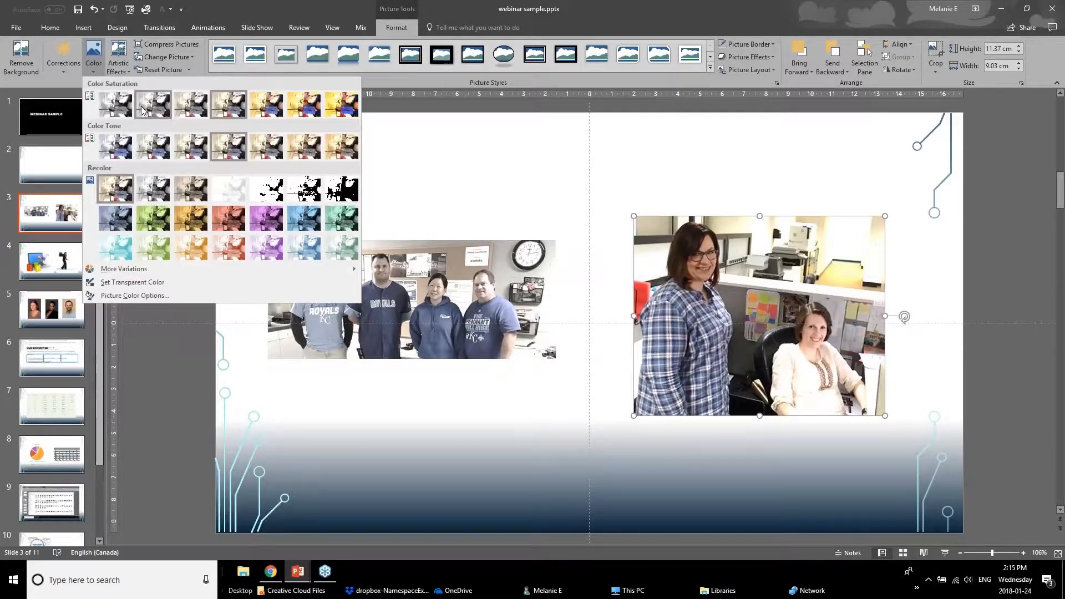
click(142, 109)
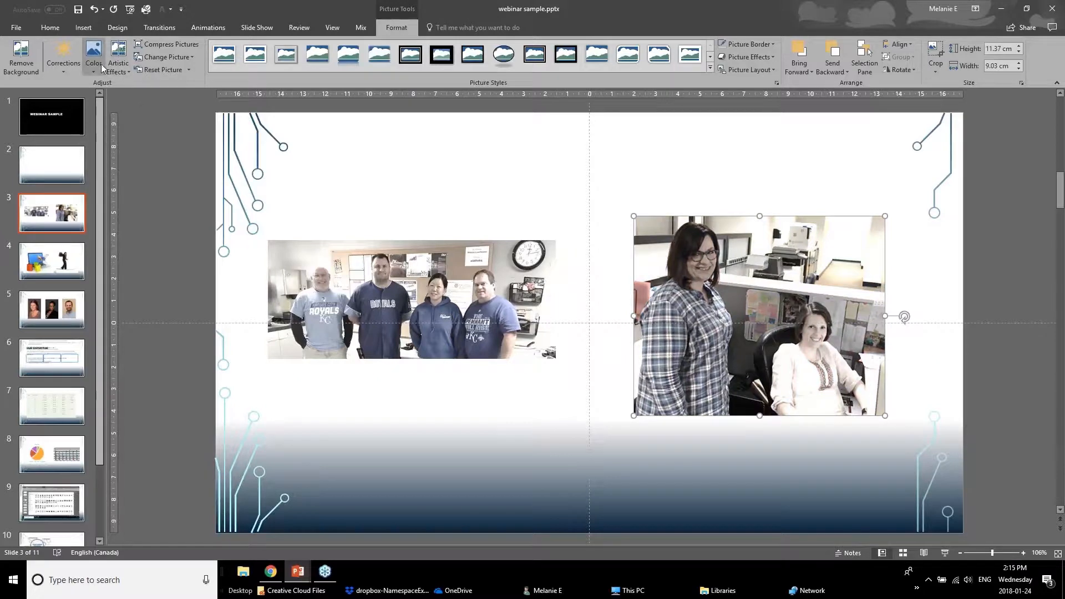
click(526, 393)
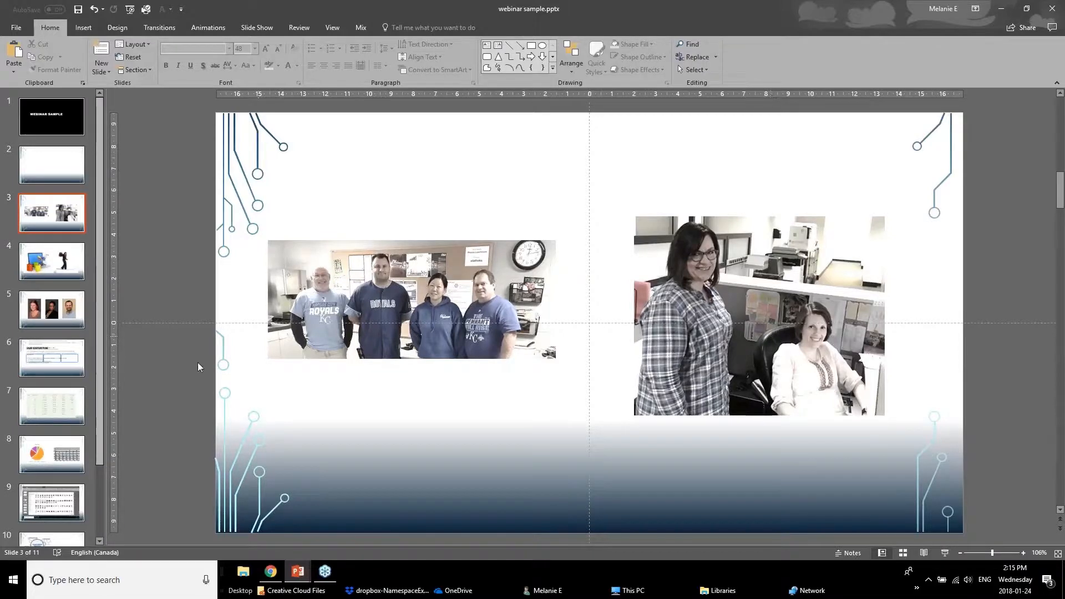
Switch to the Powerpoint Webinar January 2018 v1 presentation and view the Removing Background slide
mouse_move(298, 571)
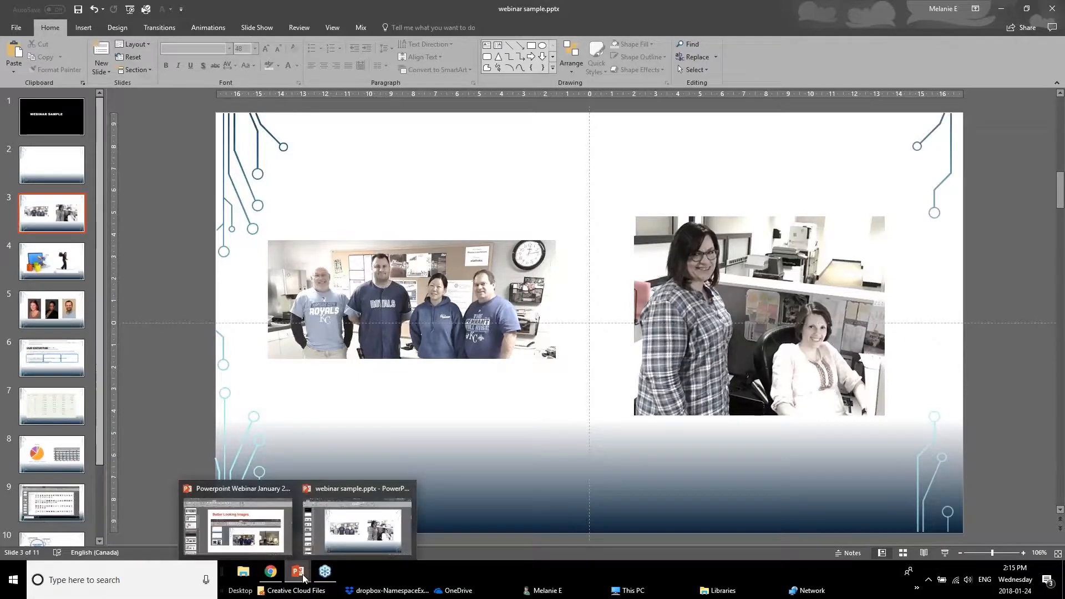
click(279, 543)
click(34, 496)
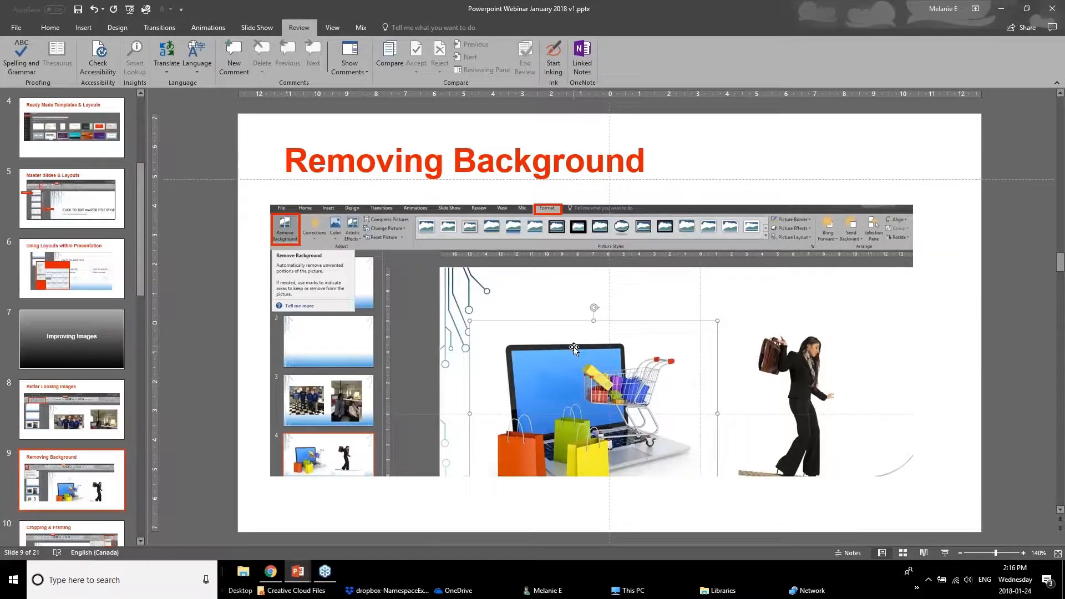
Return to the webinar sample presentation and reposition the shopping laptop and tightrope woman pictures on slide 4
click(293, 572)
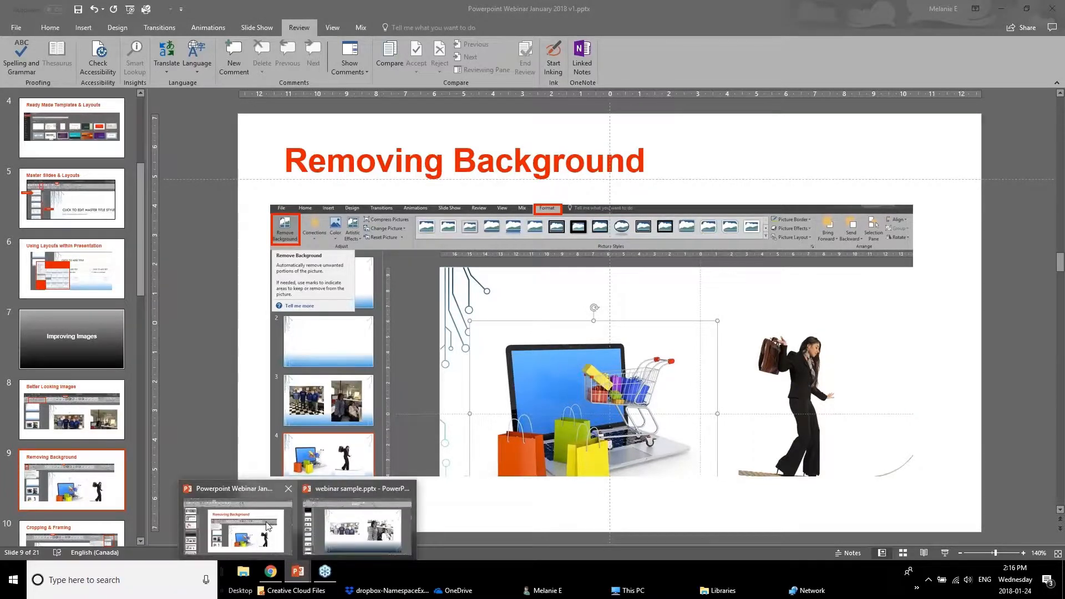
click(336, 519)
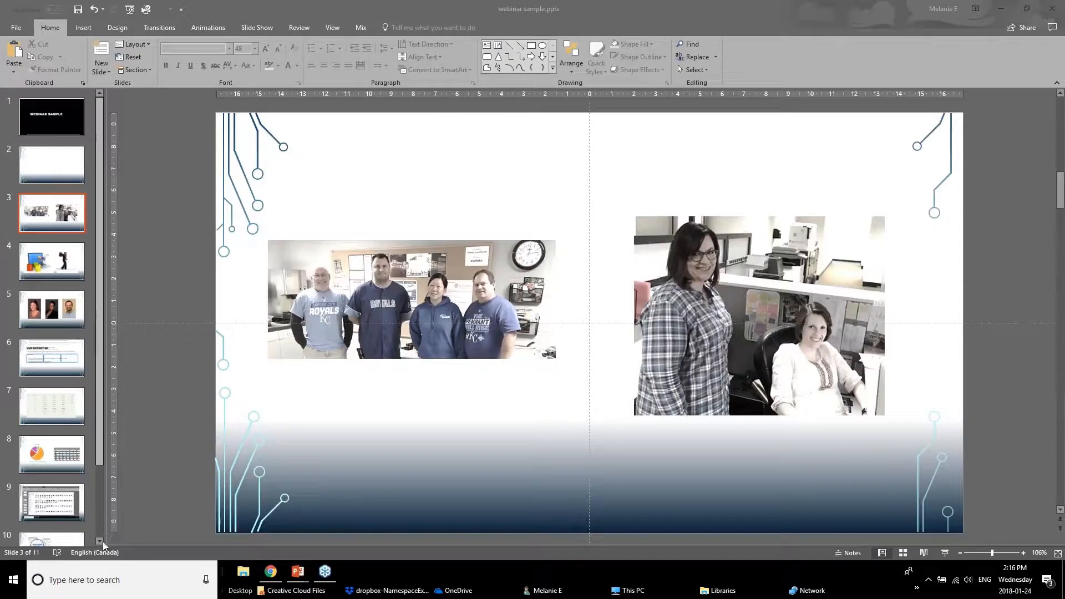
click(46, 258)
drag(471, 317, 433, 324)
drag(703, 330, 747, 331)
mouse_move(438, 374)
mouse_down()
mouse_move(429, 398)
mouse_move(433, 380)
mouse_up()
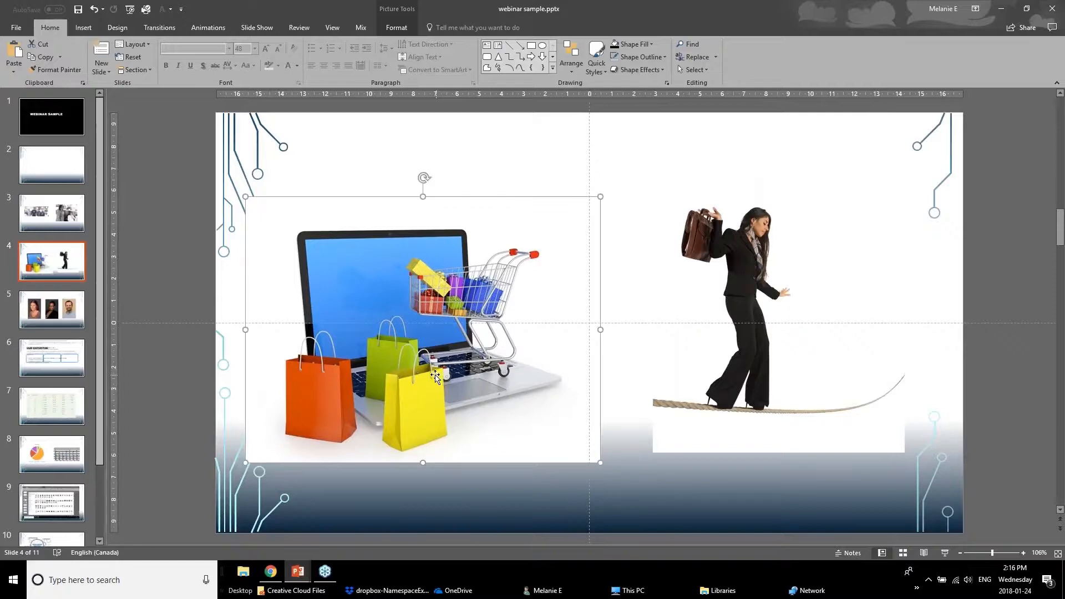
Start removing the background of the shopping laptop picture and mark the laptop base and shopping cart as areas to keep
click(391, 10)
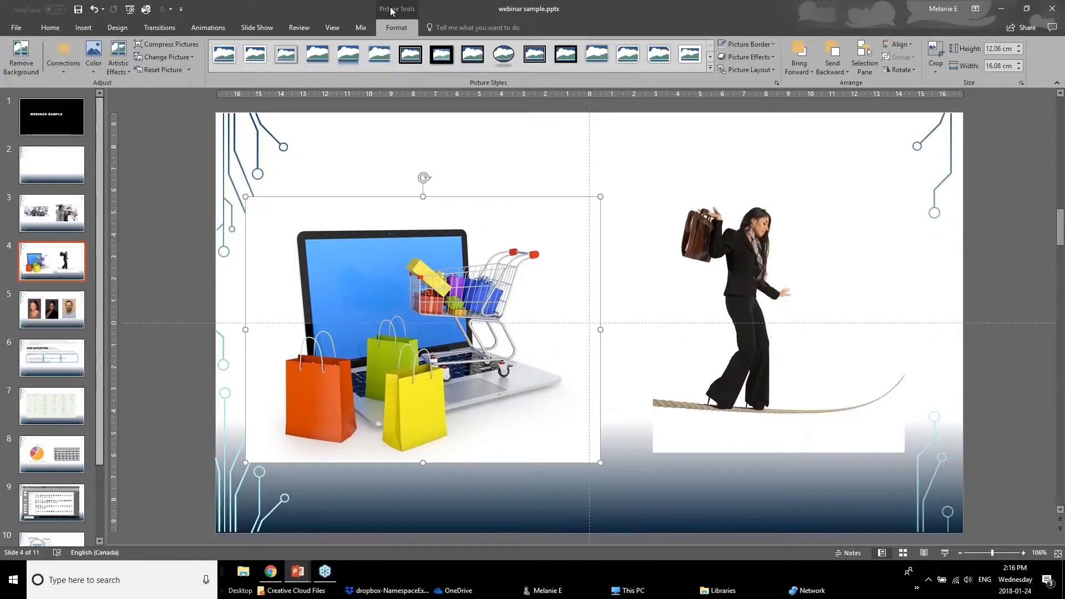
click(25, 65)
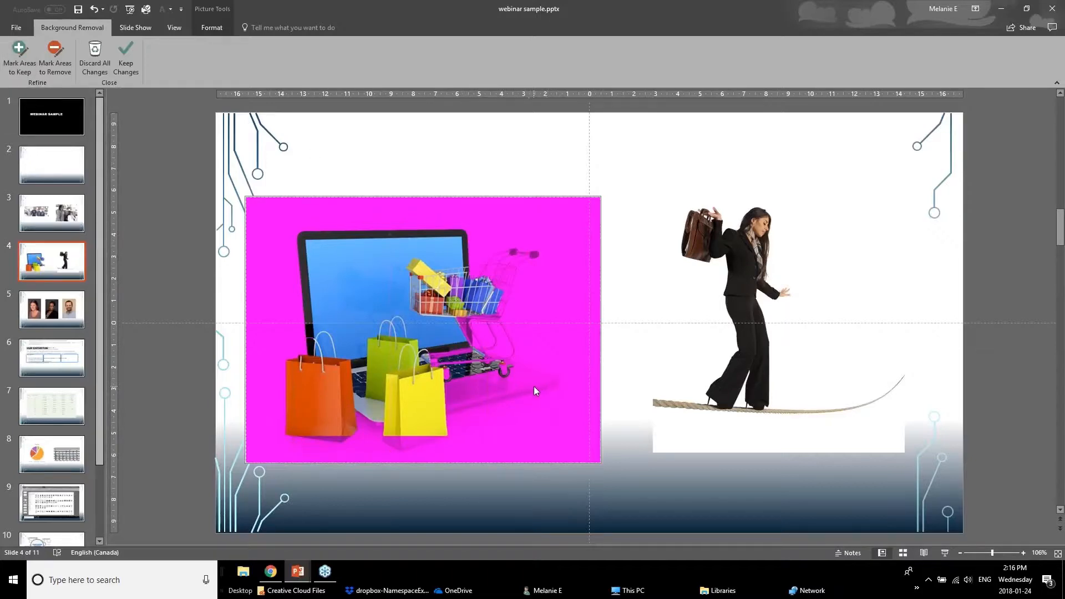
click(20, 72)
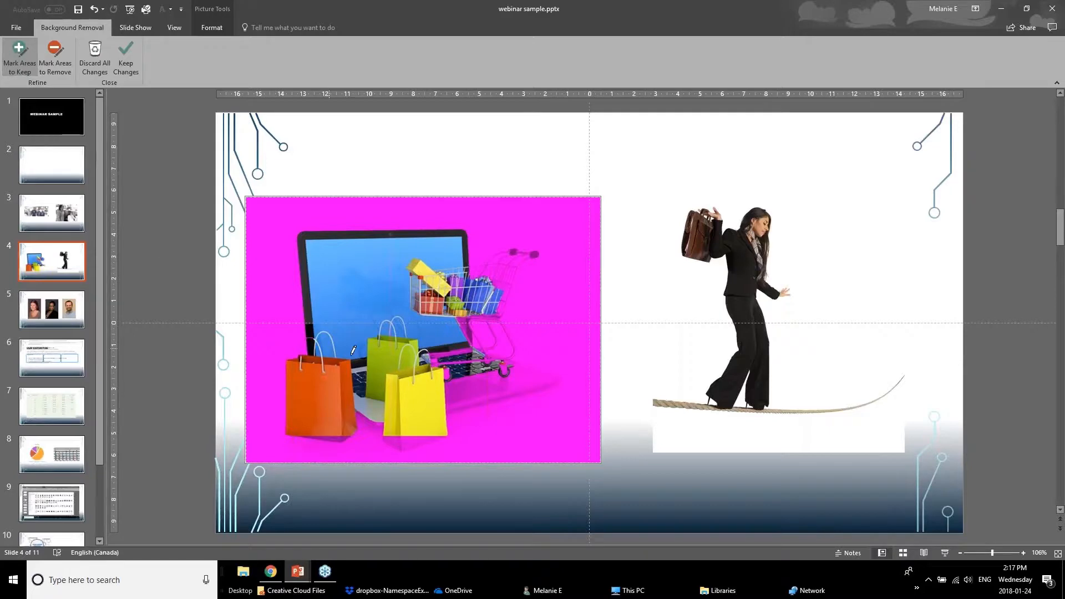
drag(522, 376, 451, 388)
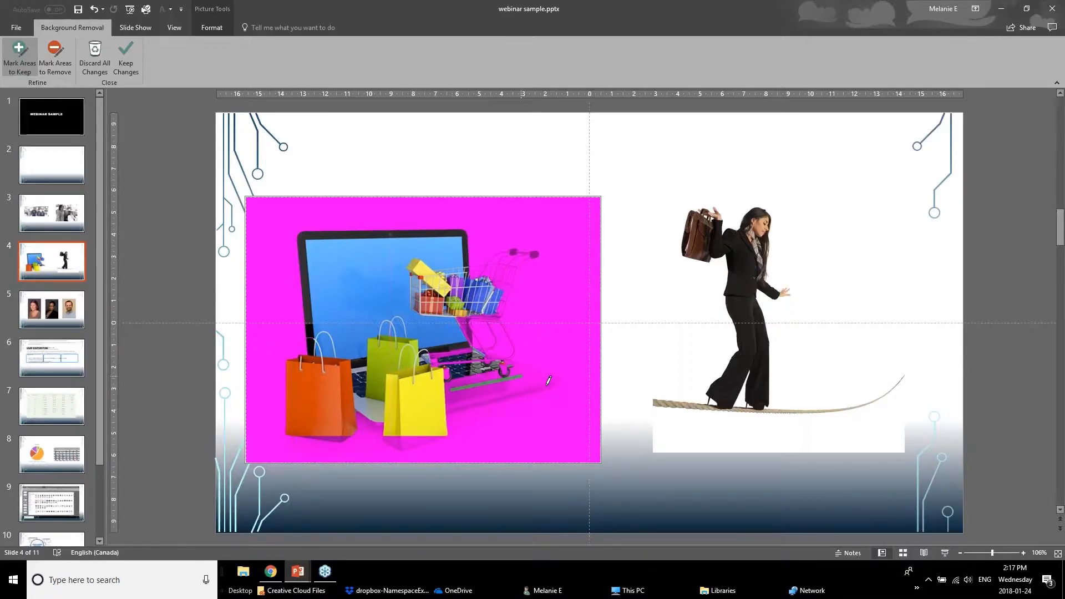
drag(548, 385, 471, 399)
mouse_move(510, 272)
mouse_down()
mouse_move(497, 334)
mouse_move(516, 354)
mouse_up()
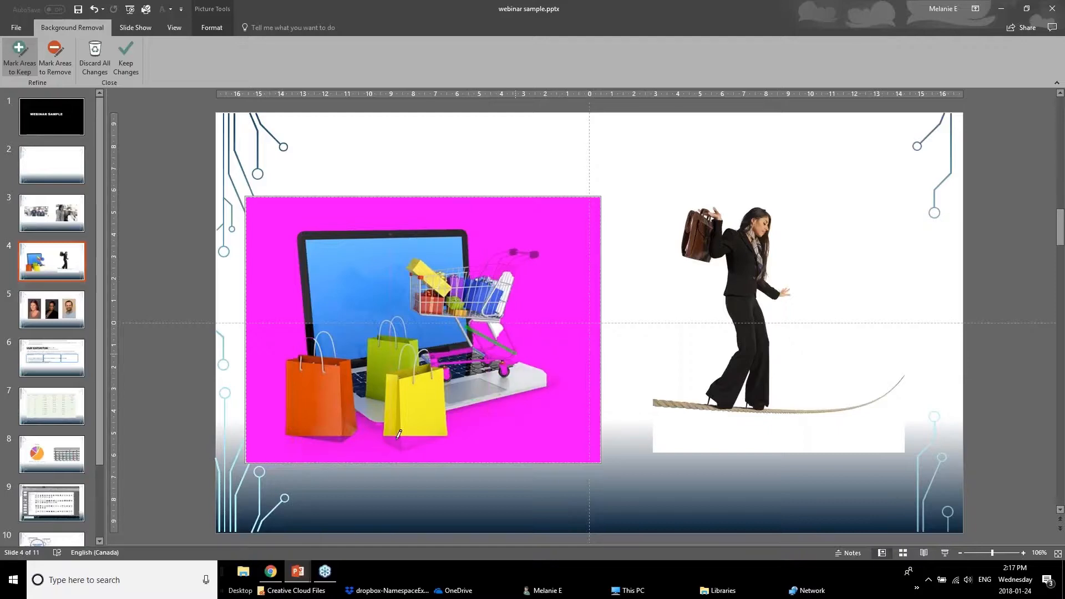
Mark the missing bag bottoms and laptop edges as areas to keep, apply the background removal, and shift the picture slightly up
drag(394, 442, 415, 439)
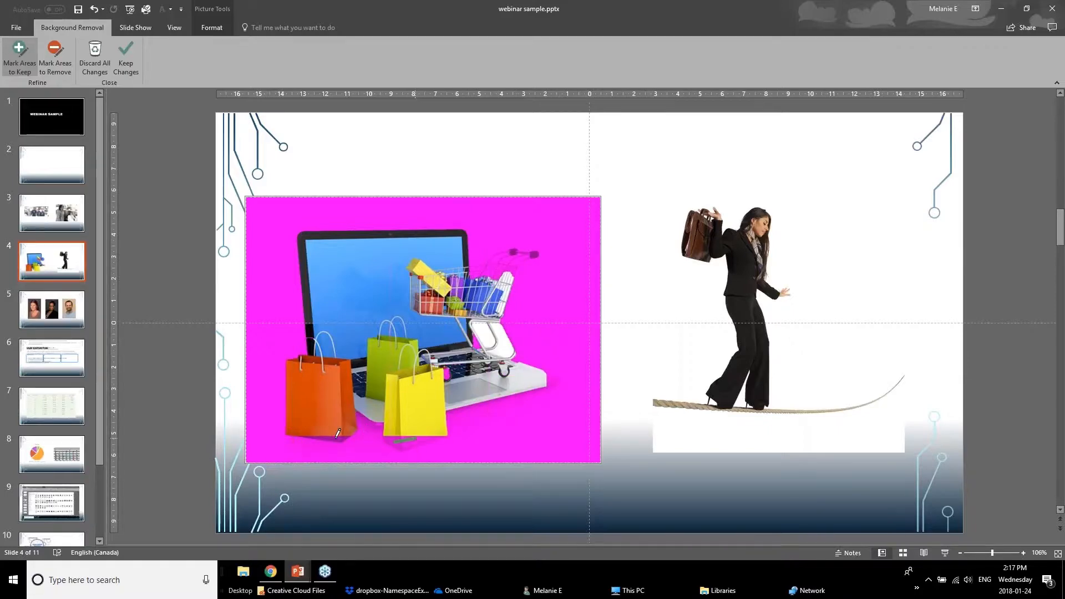
drag(357, 414, 384, 431)
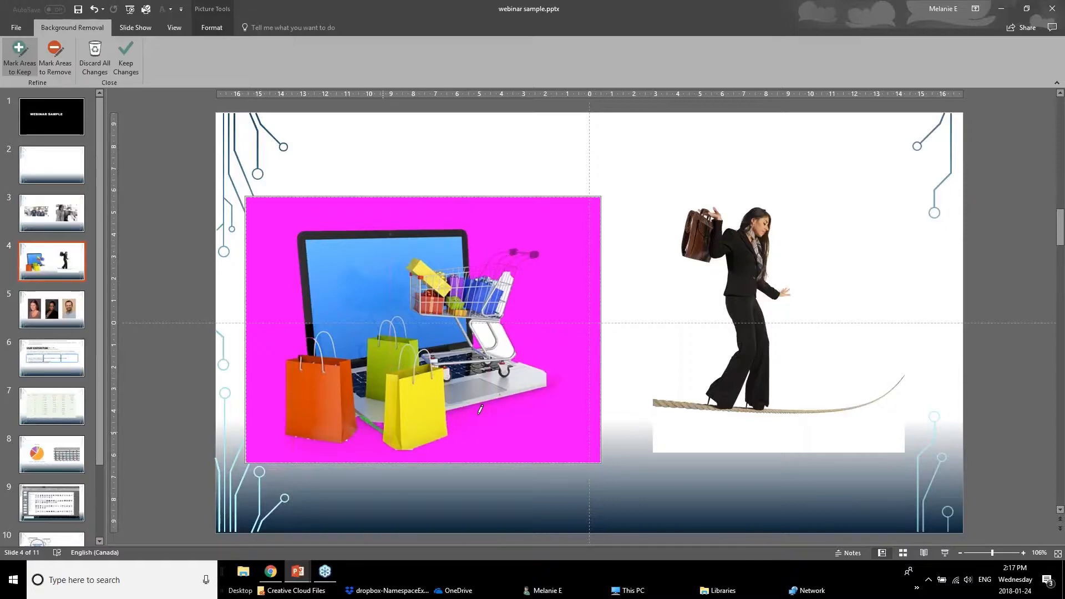
drag(469, 414, 548, 395)
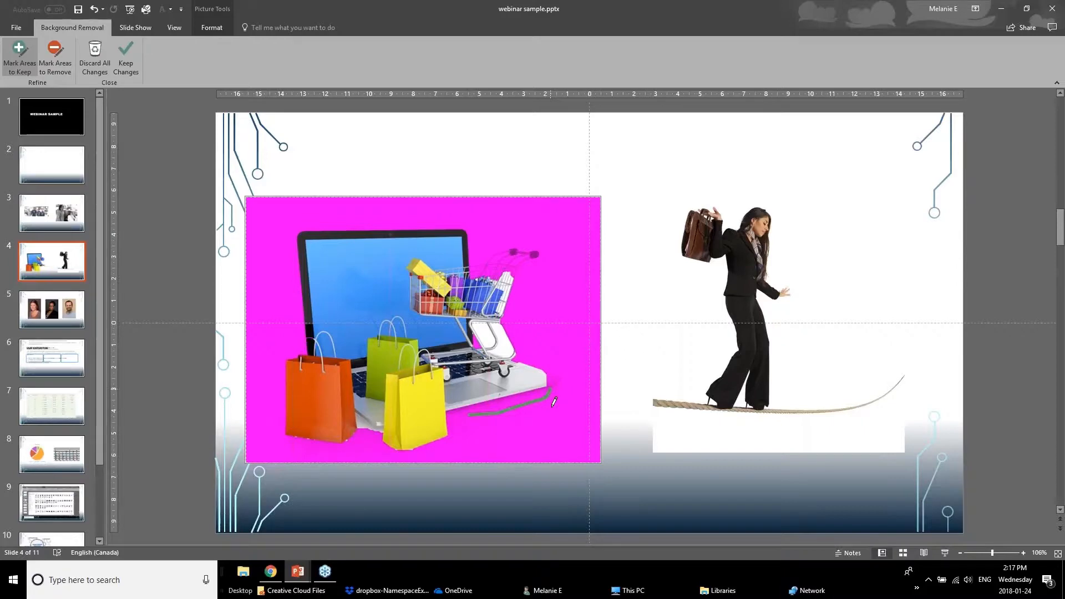
drag(561, 377, 565, 391)
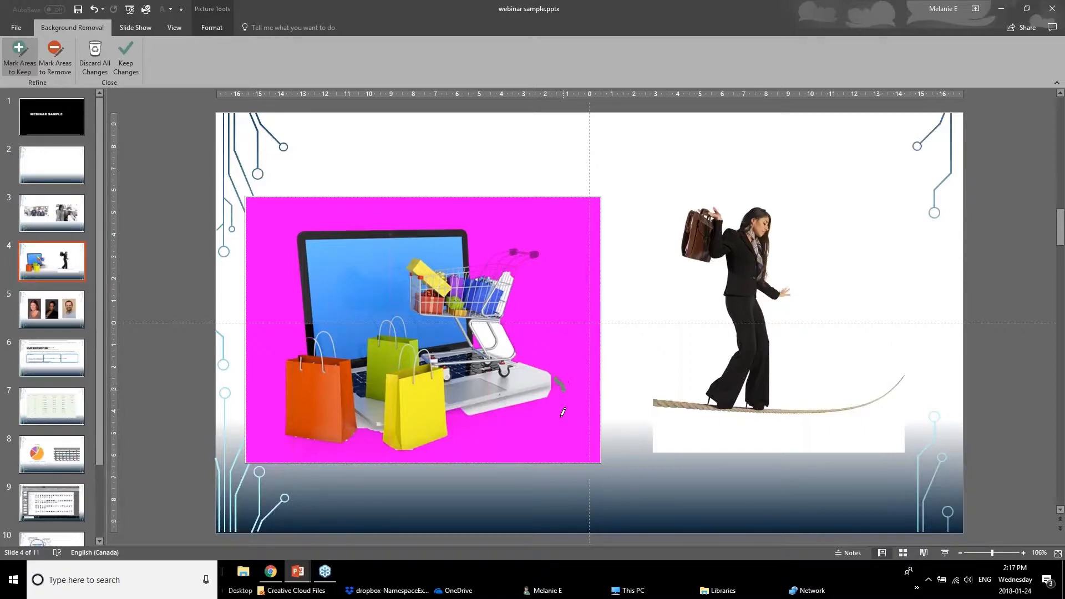
drag(517, 354, 530, 366)
drag(453, 416, 468, 416)
click(127, 66)
drag(439, 409, 379, 318)
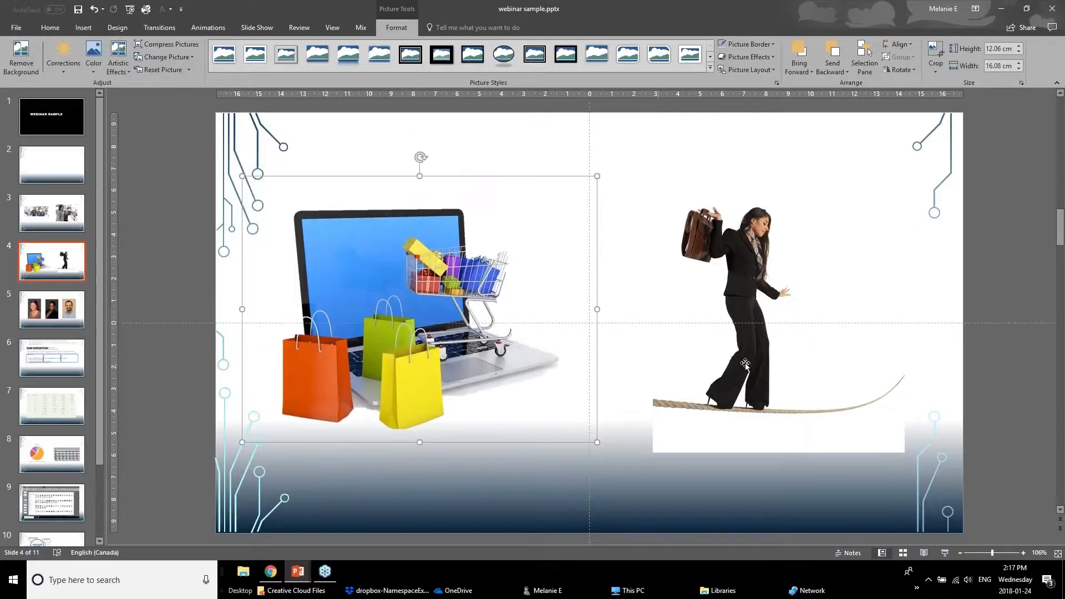
Remove the background of the tightrope woman picture, marking both ends of the rope as areas to keep
click(770, 340)
click(21, 56)
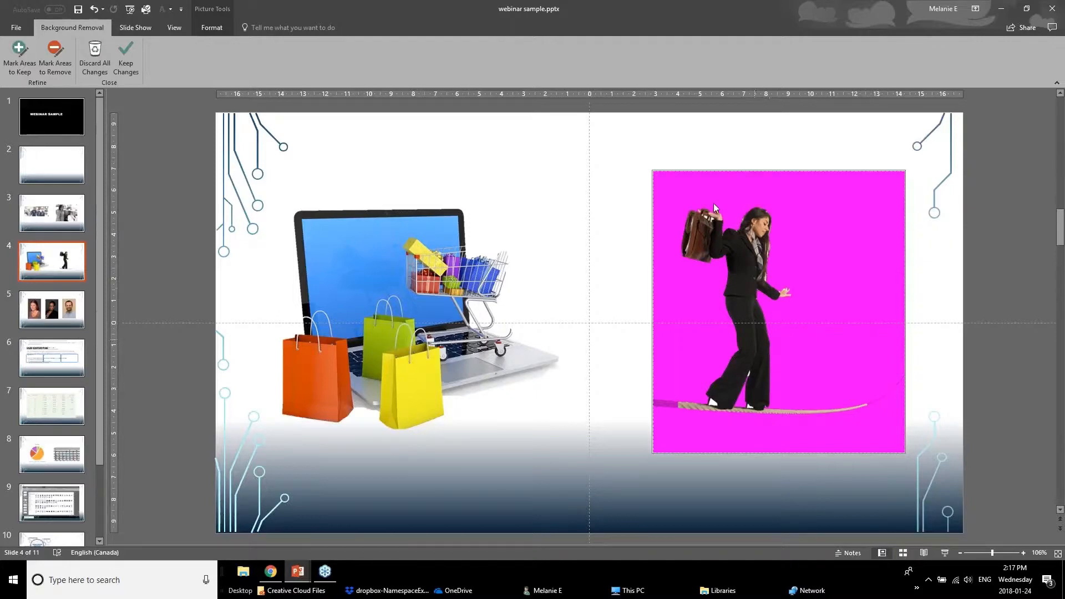
click(19, 56)
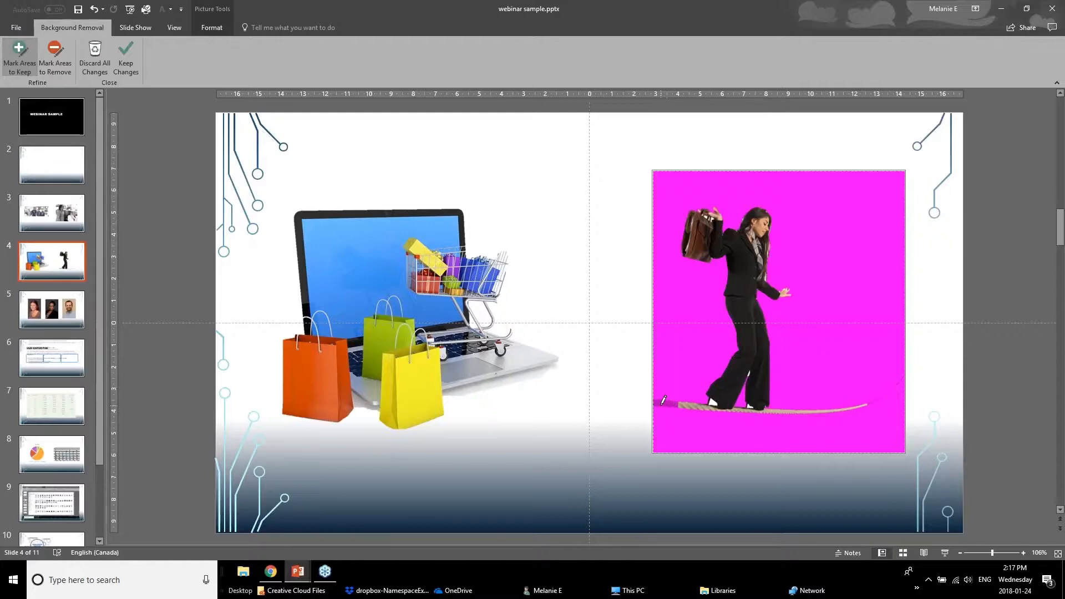
click(692, 406)
drag(873, 399, 887, 393)
click(133, 58)
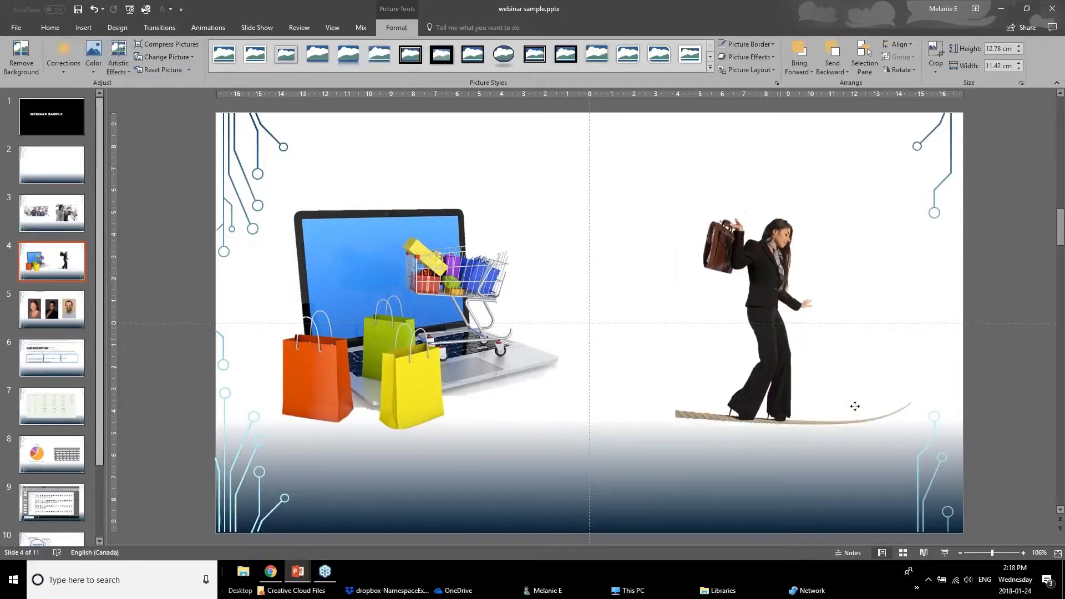
Bring the tightrope woman picture forward and reposition it beside the shopping laptop
drag(856, 406, 744, 362)
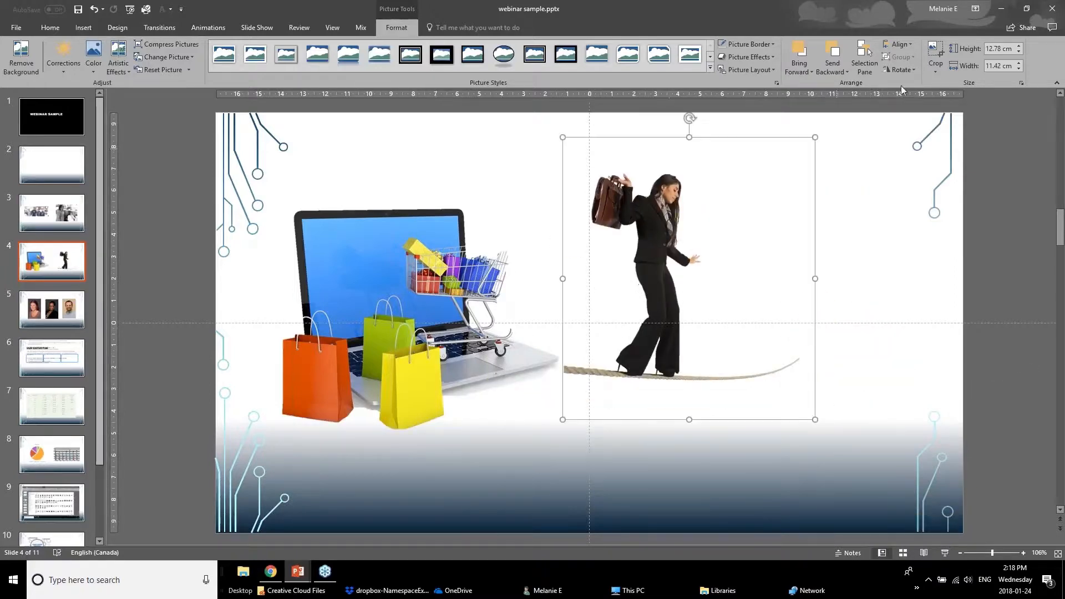
click(801, 70)
click(804, 87)
drag(672, 300, 741, 309)
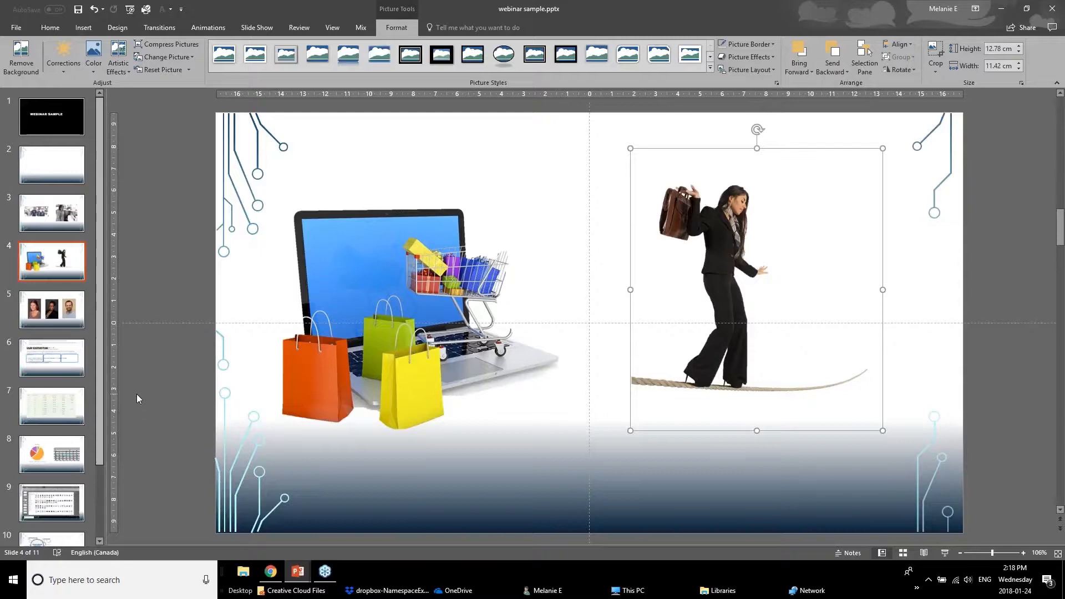
On slide 5, crop the first woman's portrait to an oval shape
click(40, 314)
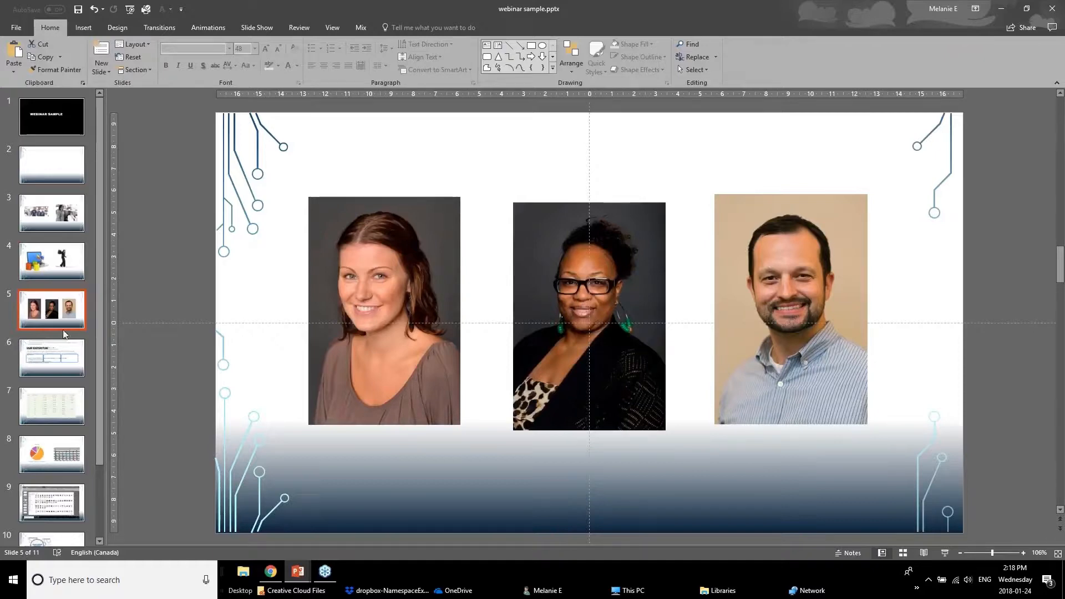
click(325, 333)
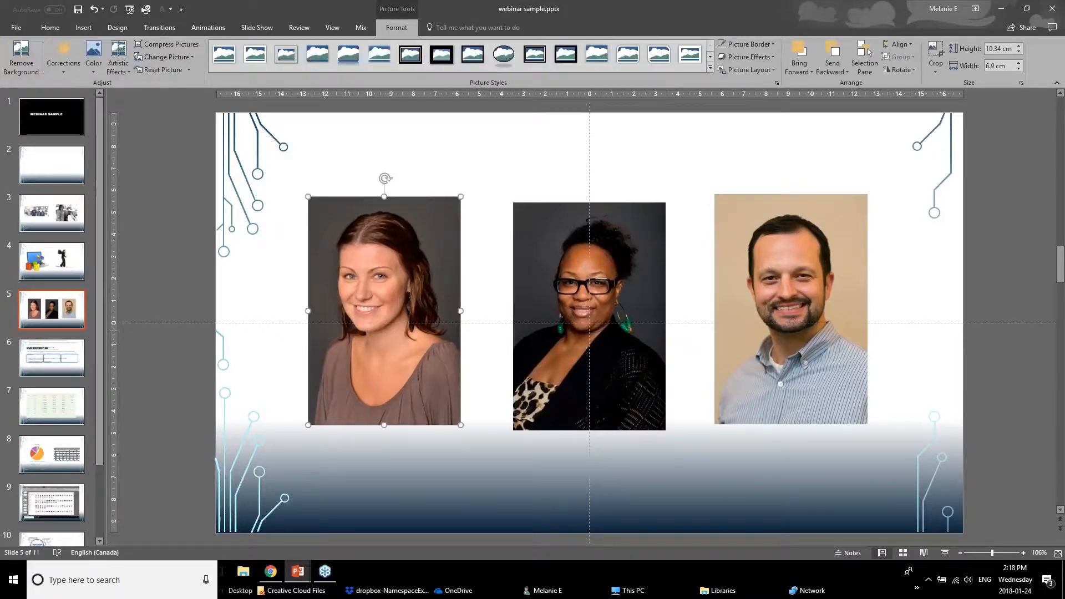
click(549, 343)
click(774, 327)
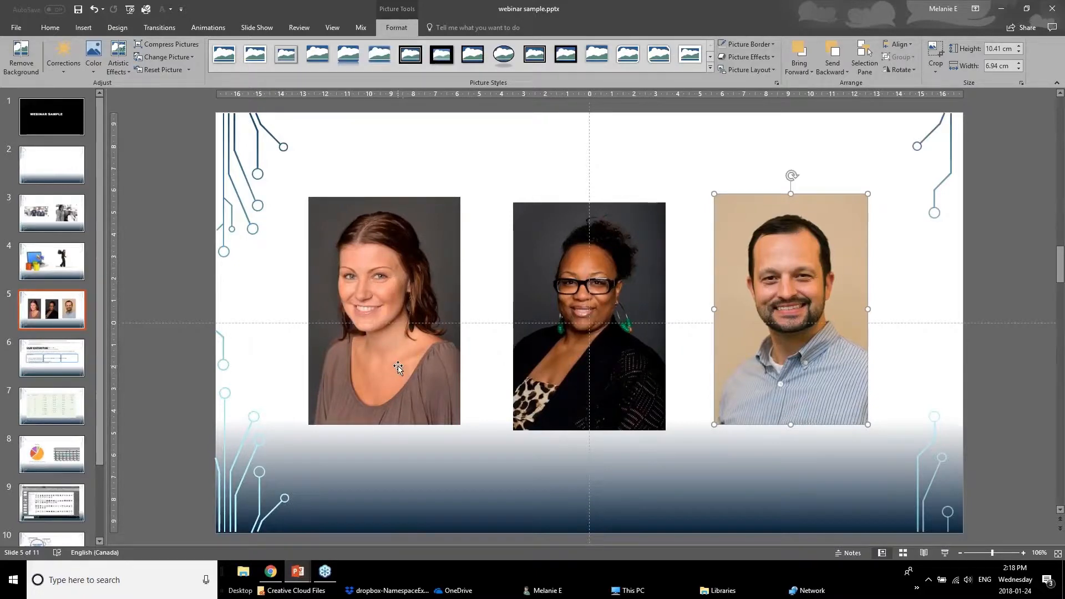
click(422, 338)
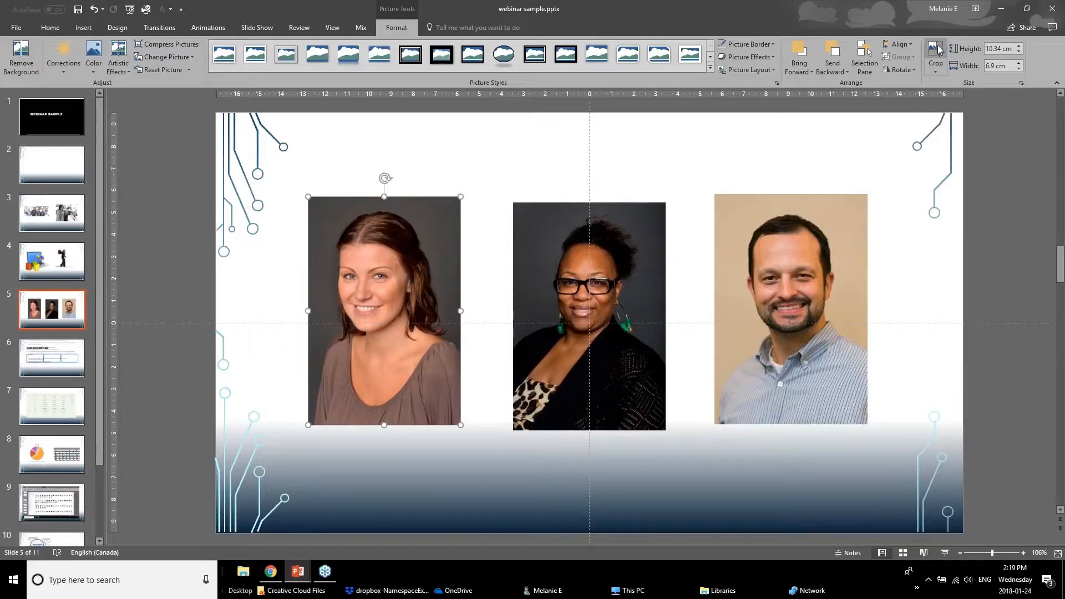
click(938, 76)
mouse_move(945, 102)
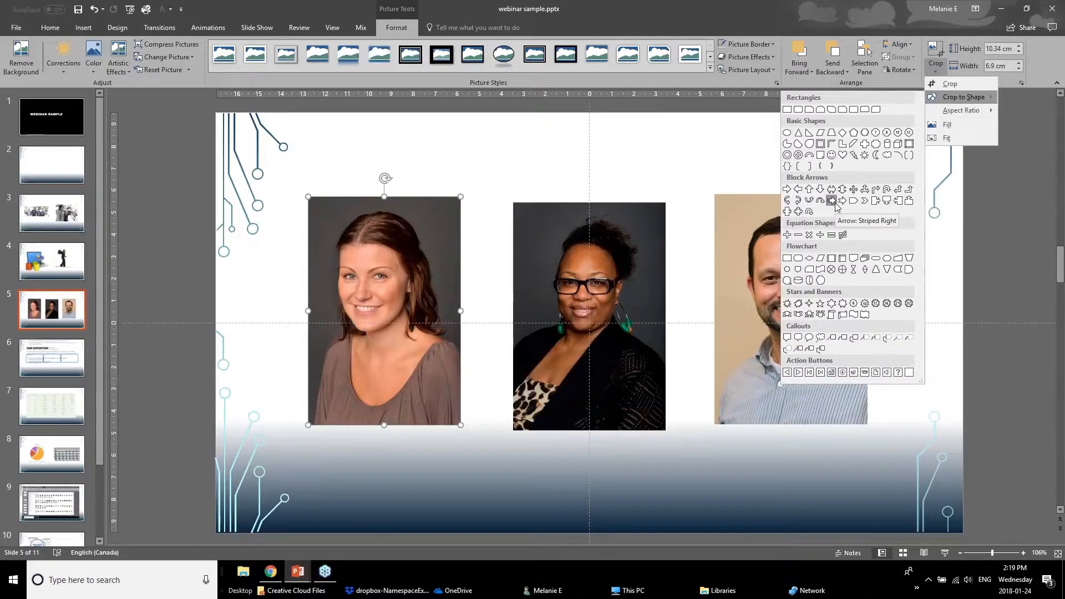
click(788, 133)
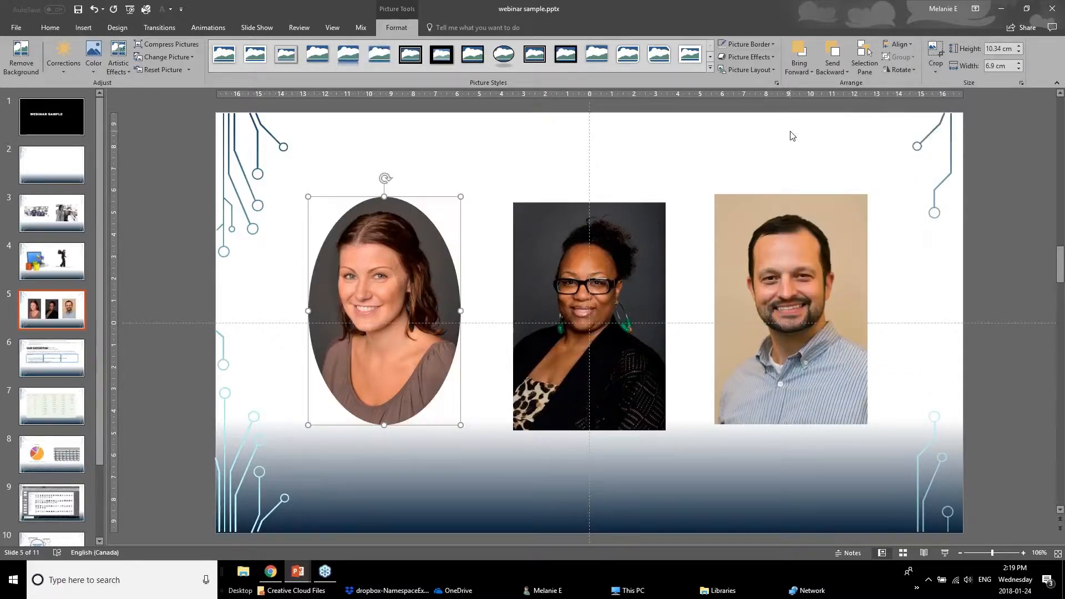
Crop the oval portrait tightly around the woman's face to a near-circle about 6.11 cm high and 5.48 cm wide
click(937, 51)
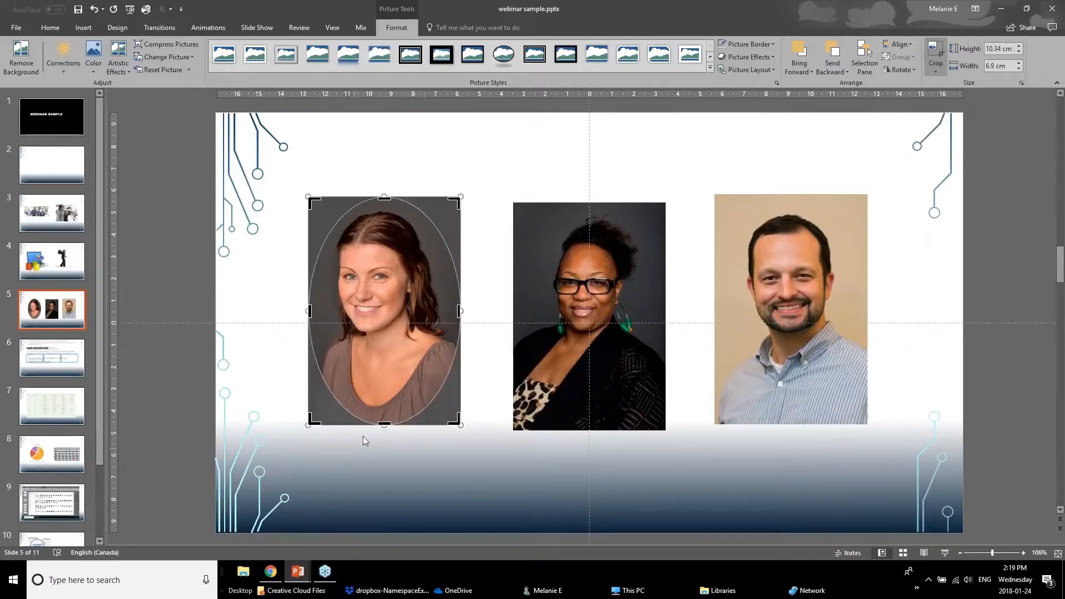
drag(384, 426, 397, 361)
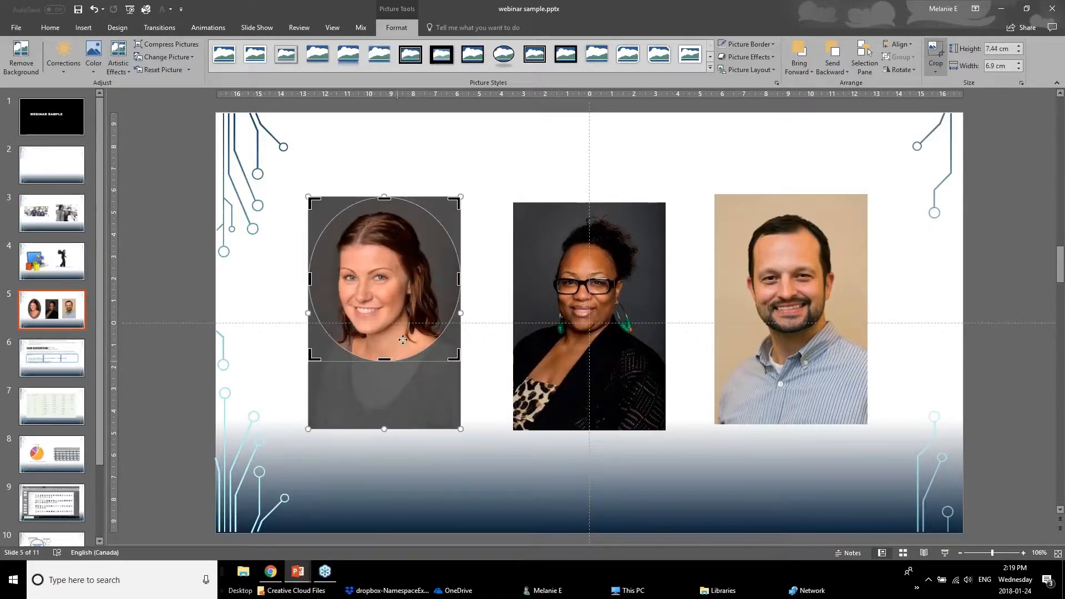
drag(385, 199, 385, 213)
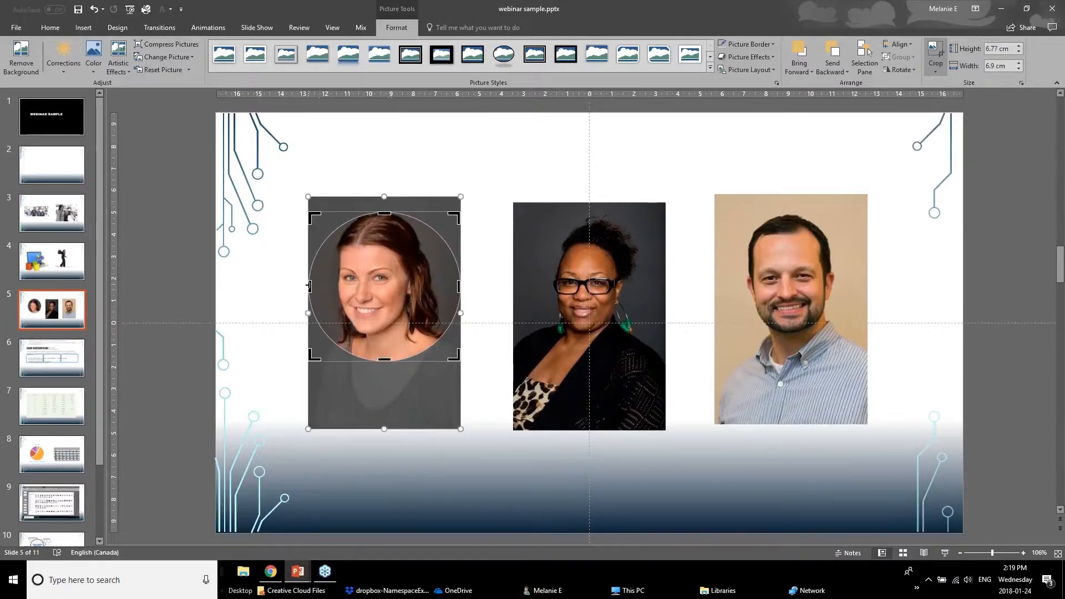
drag(310, 285, 319, 285)
drag(455, 290, 448, 289)
drag(436, 282, 436, 283)
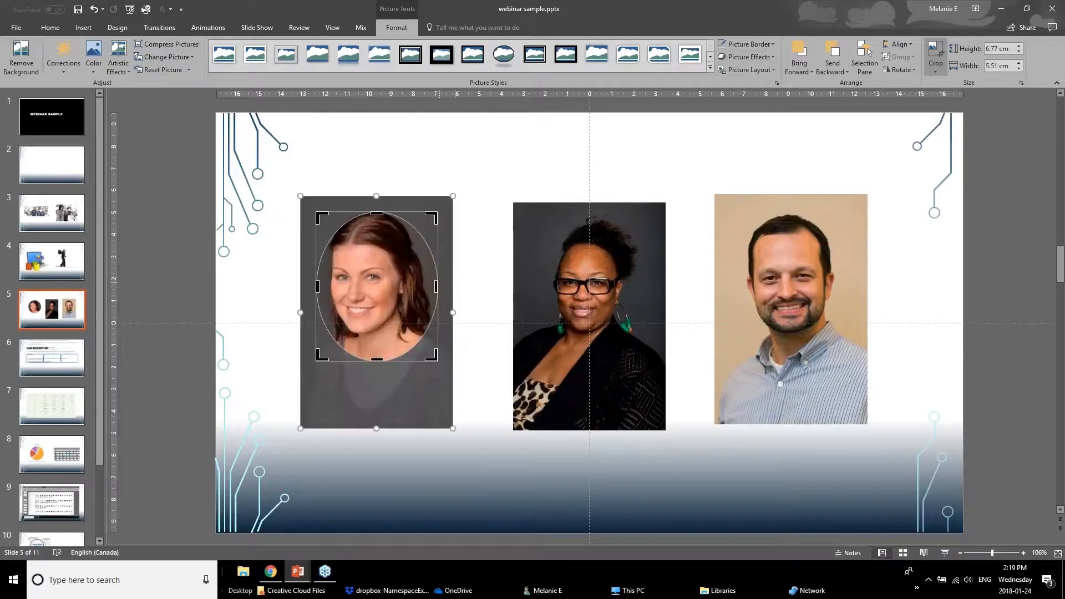
drag(435, 353, 419, 325)
click(277, 383)
click(424, 313)
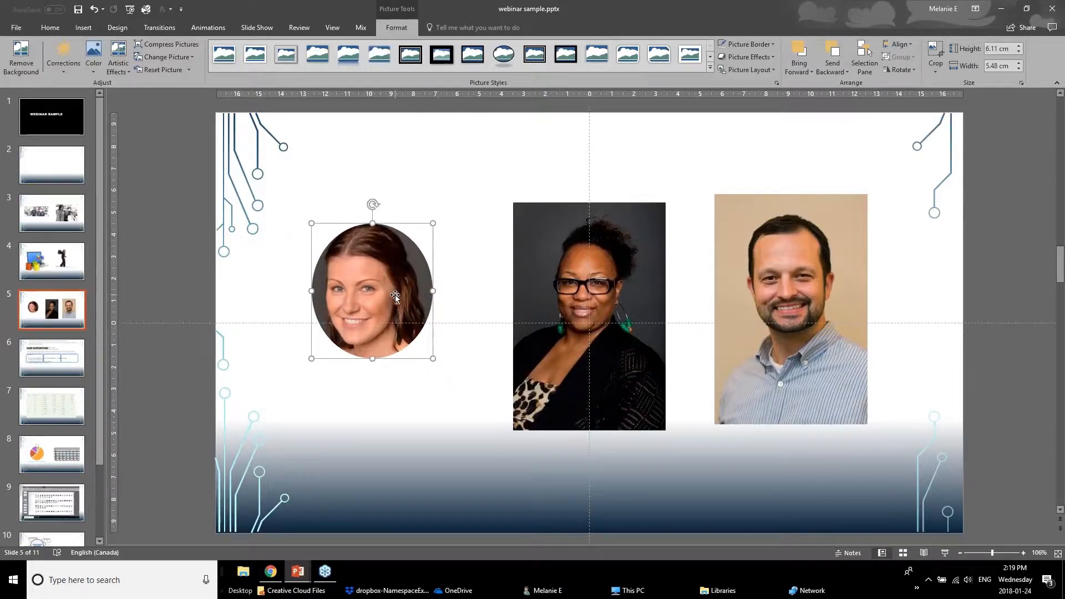
click(388, 406)
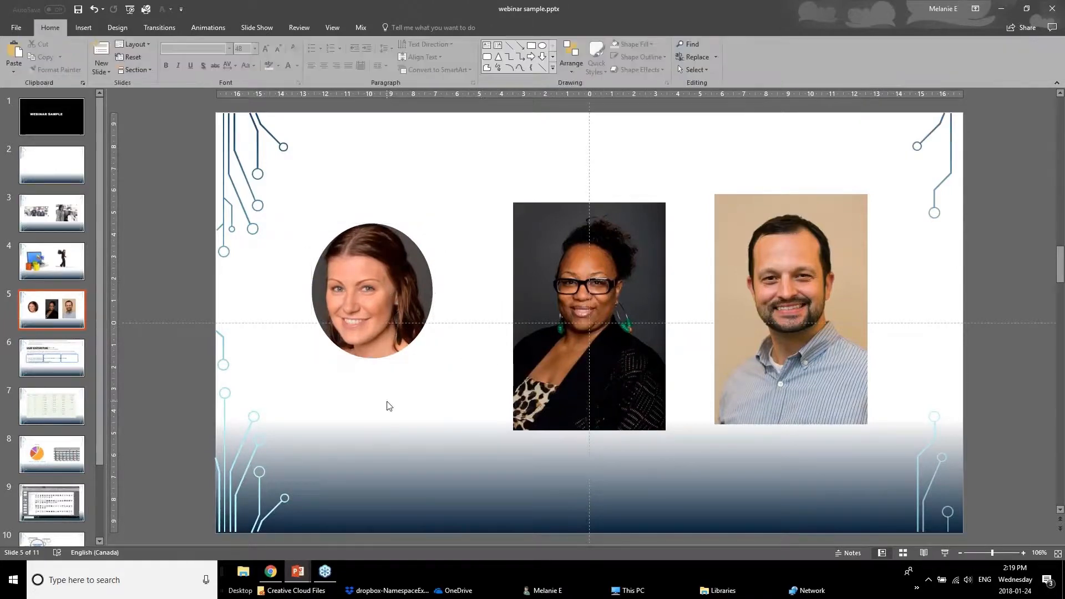
Copy the first portrait's oval crop shape onto the middle portrait with Format Painter
click(413, 308)
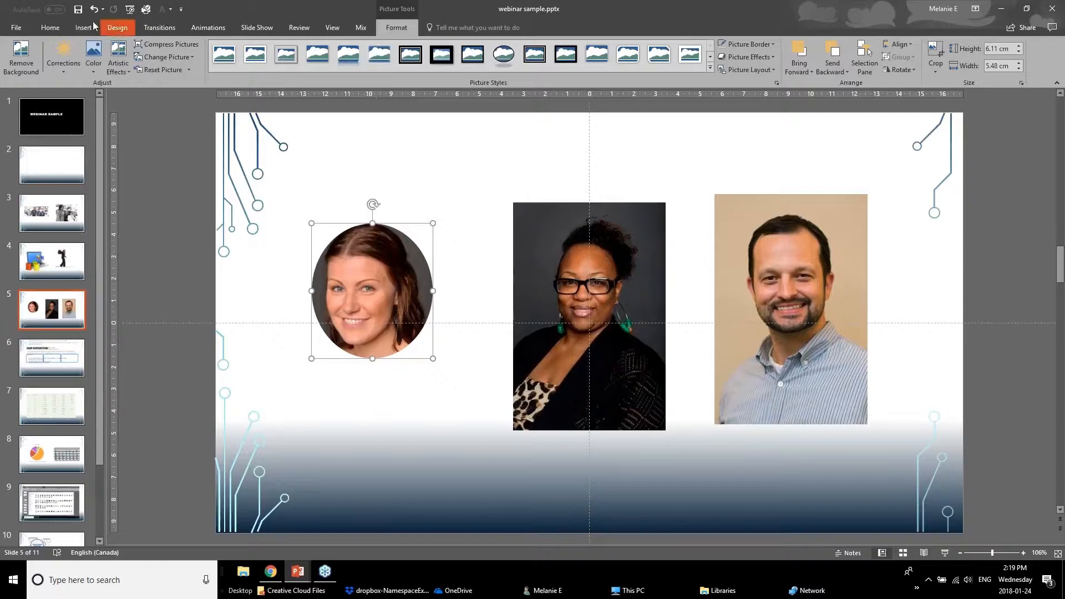
click(50, 28)
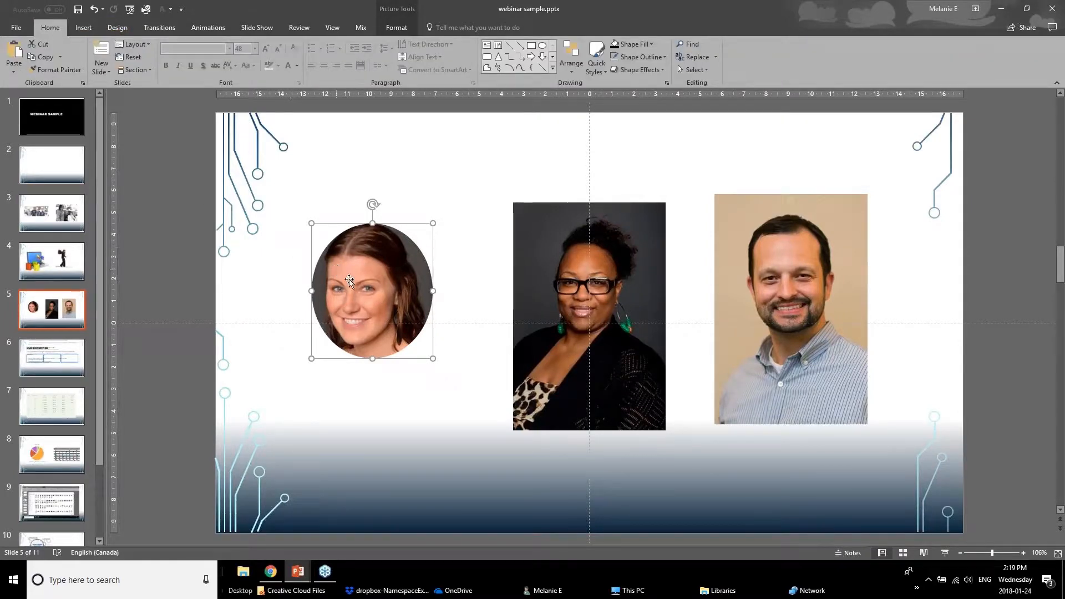
click(64, 71)
click(574, 234)
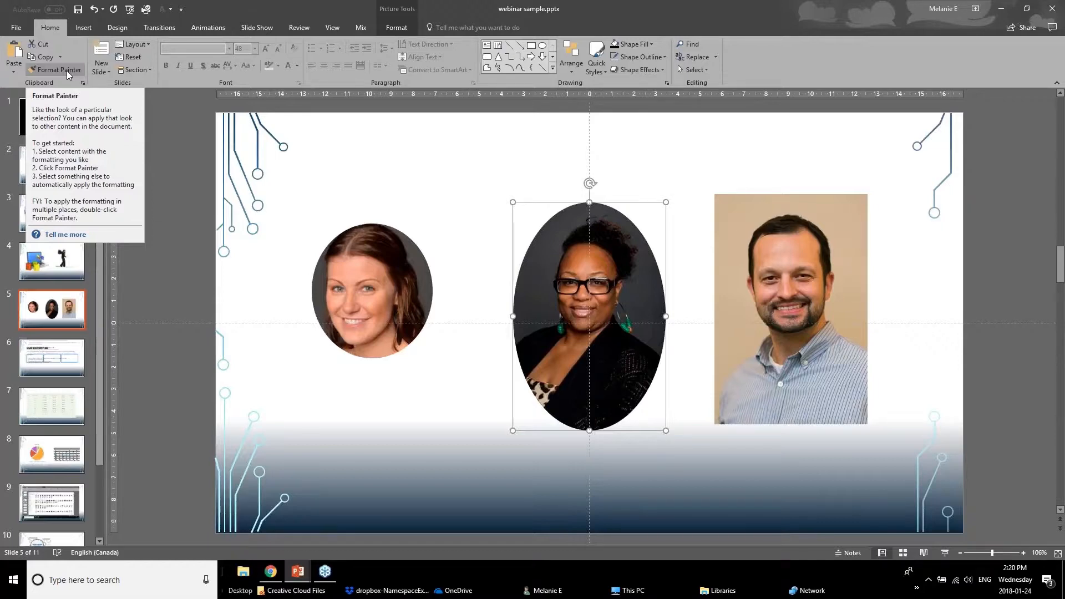
Copy the first portrait's oval crop shape onto the man's portrait with Format Painter
click(367, 290)
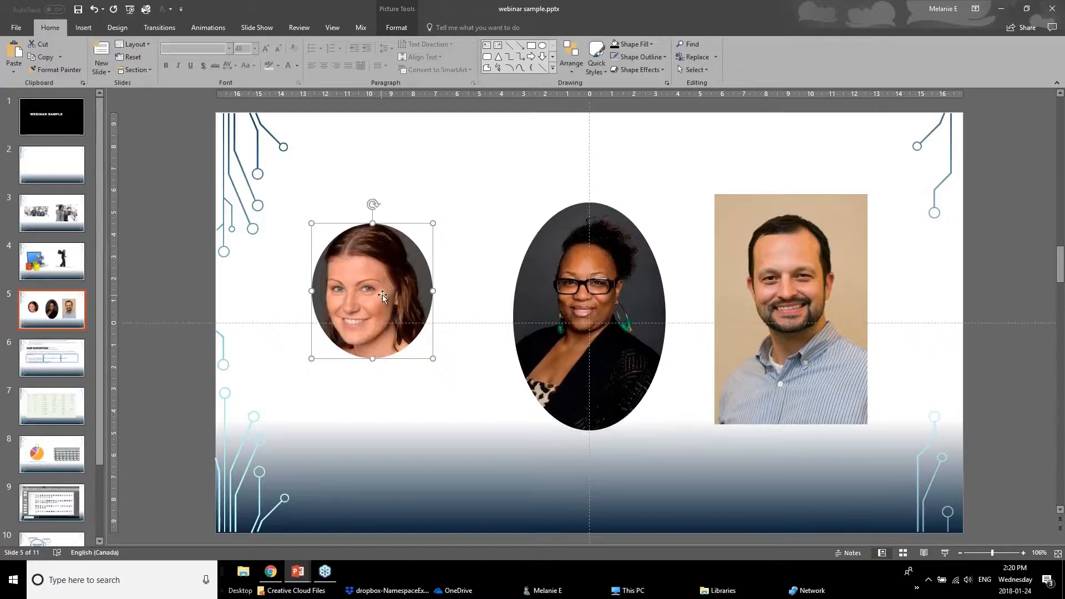
click(52, 71)
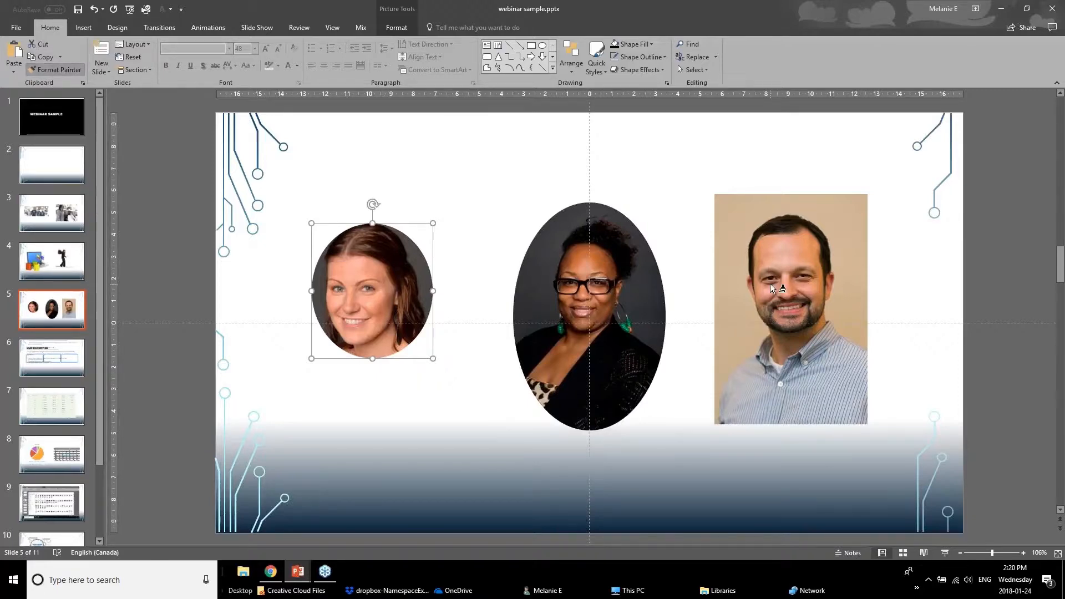
click(771, 284)
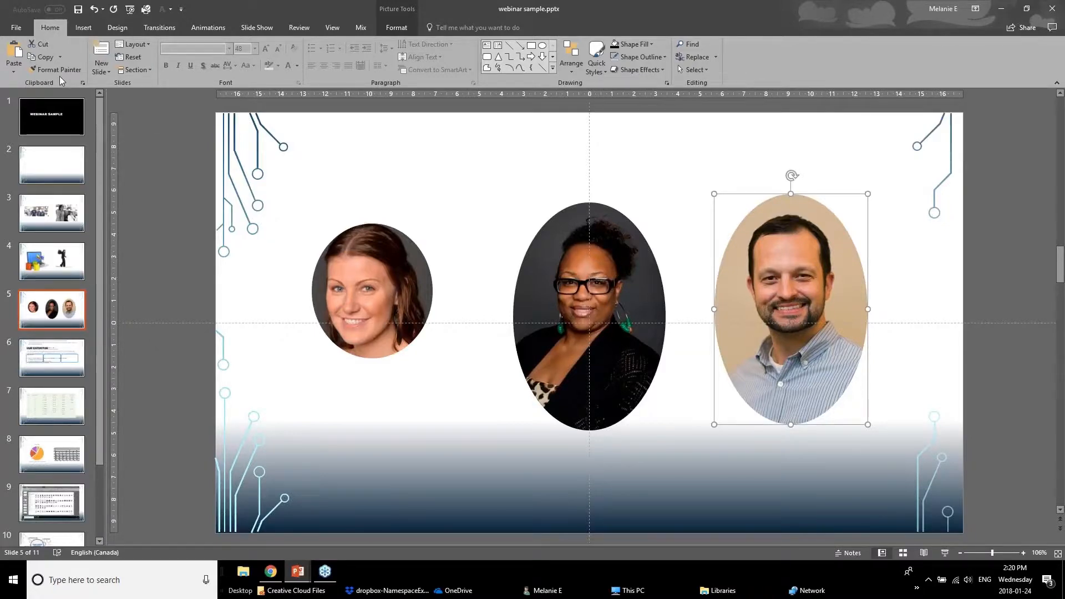
click(554, 350)
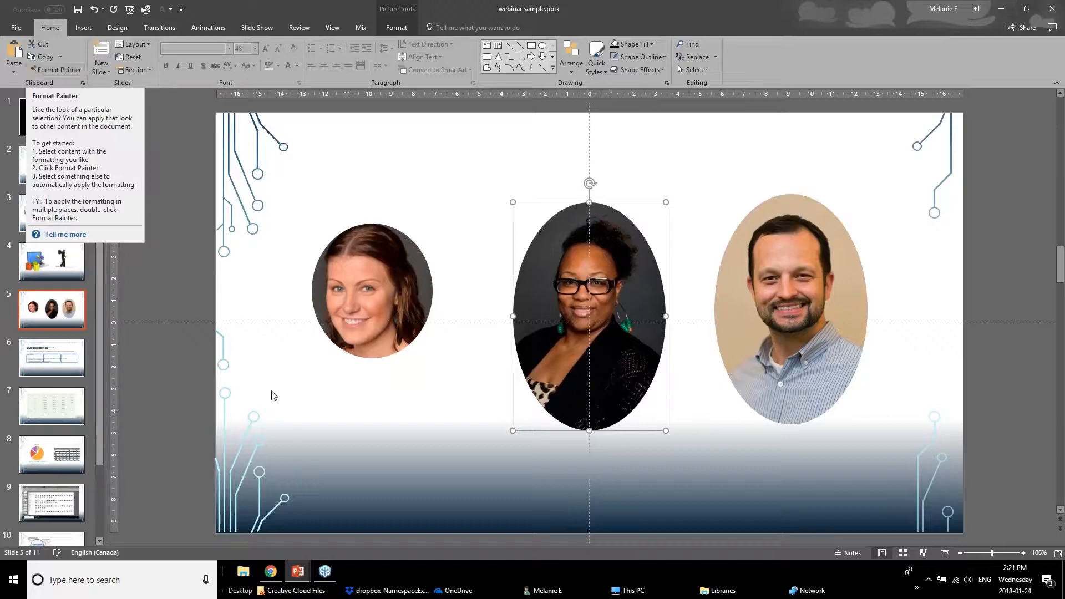
Switch to the Powerpoint Webinar January 2018 v1 presentation and go through its image slides to Cropping & Framing
click(330, 454)
click(298, 572)
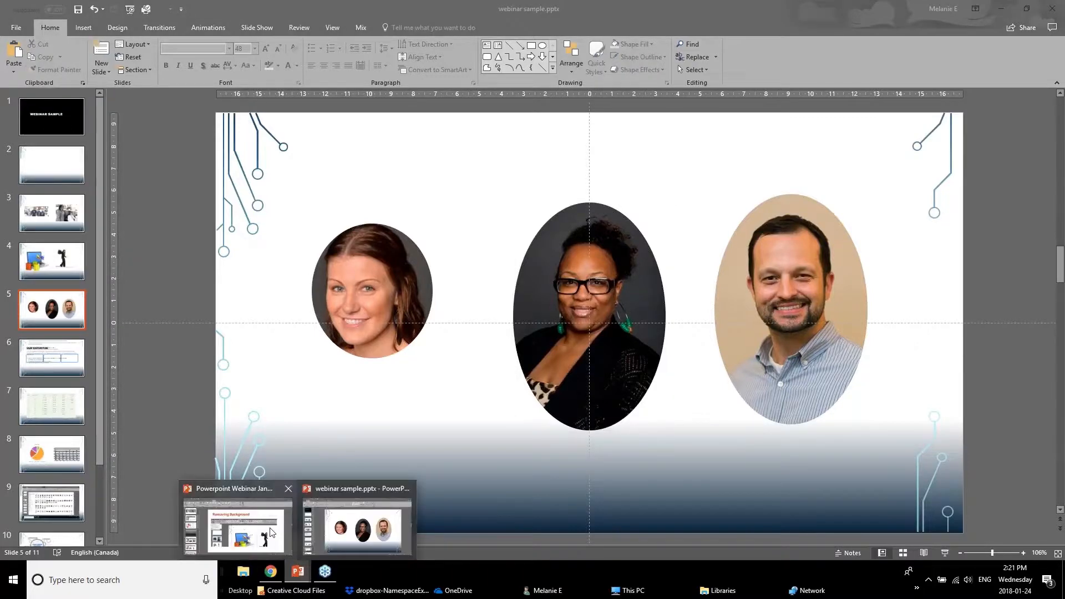
click(271, 533)
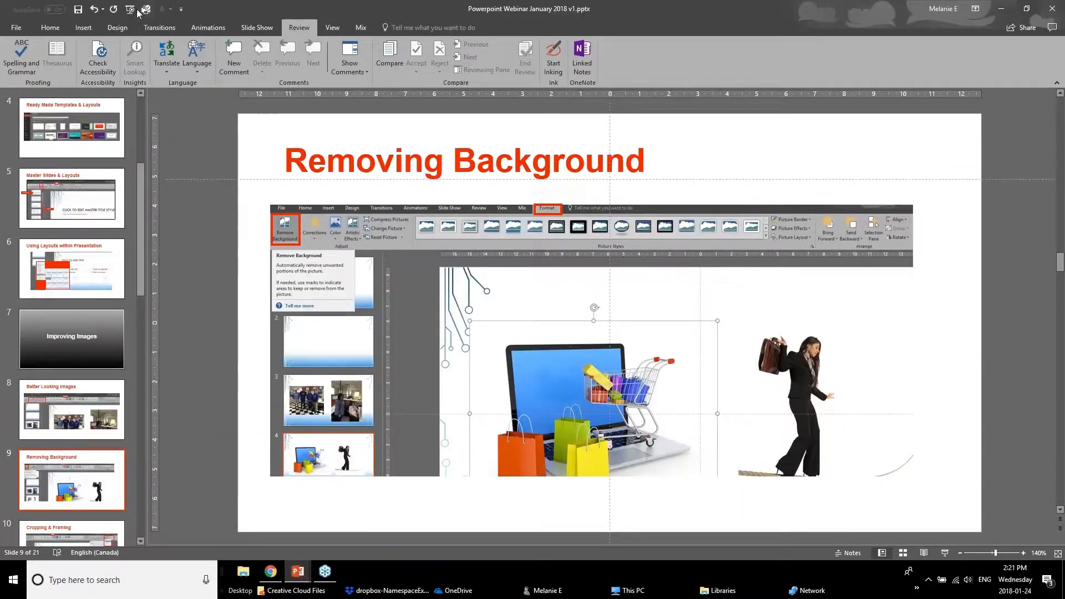
click(101, 419)
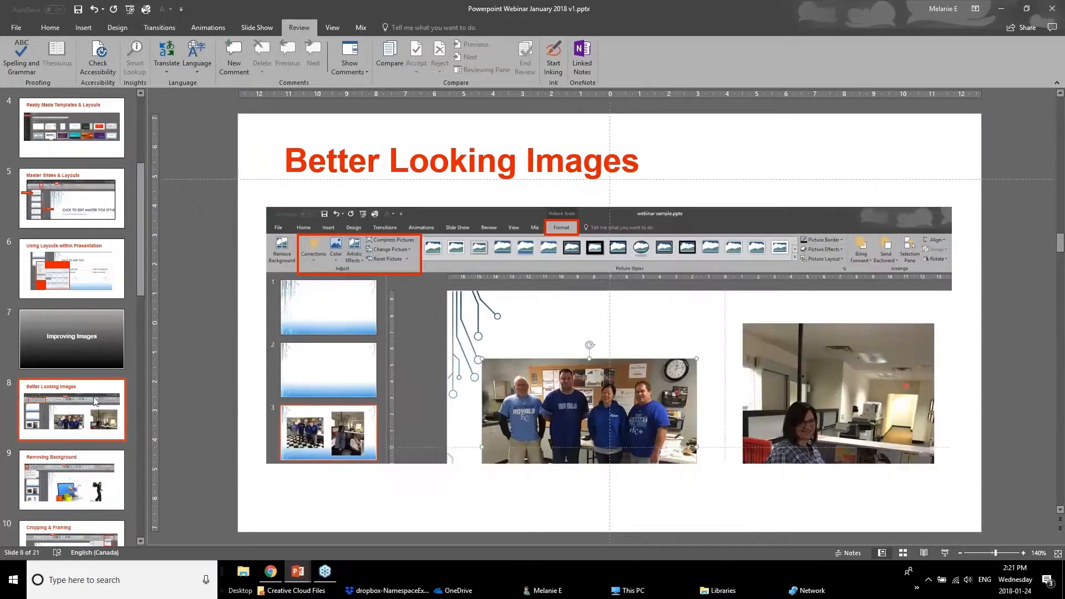
key(Down)
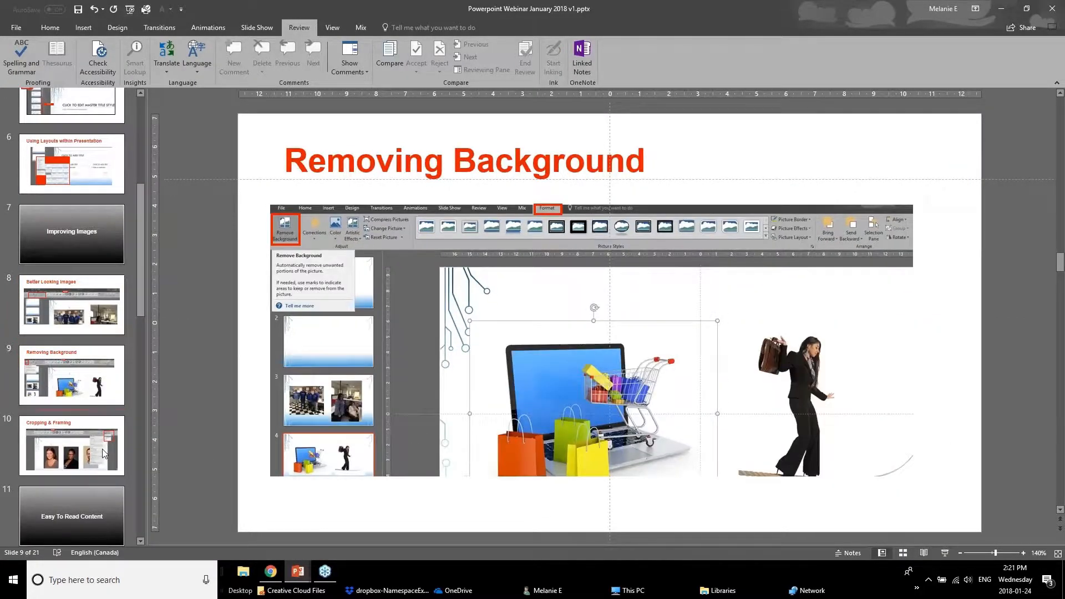
scroll(77, 447, down, 1)
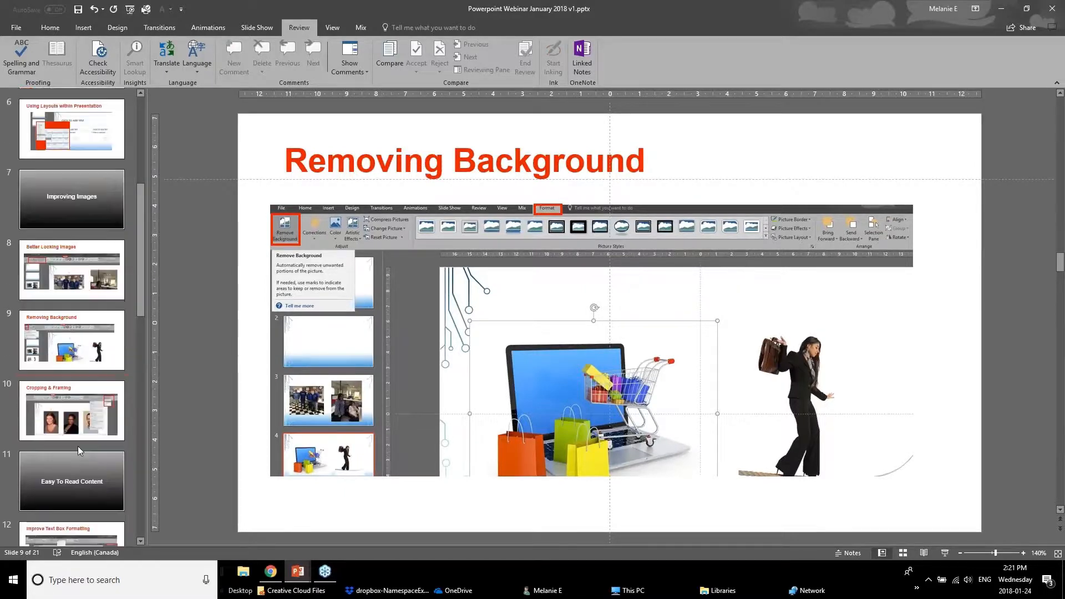
key(Down)
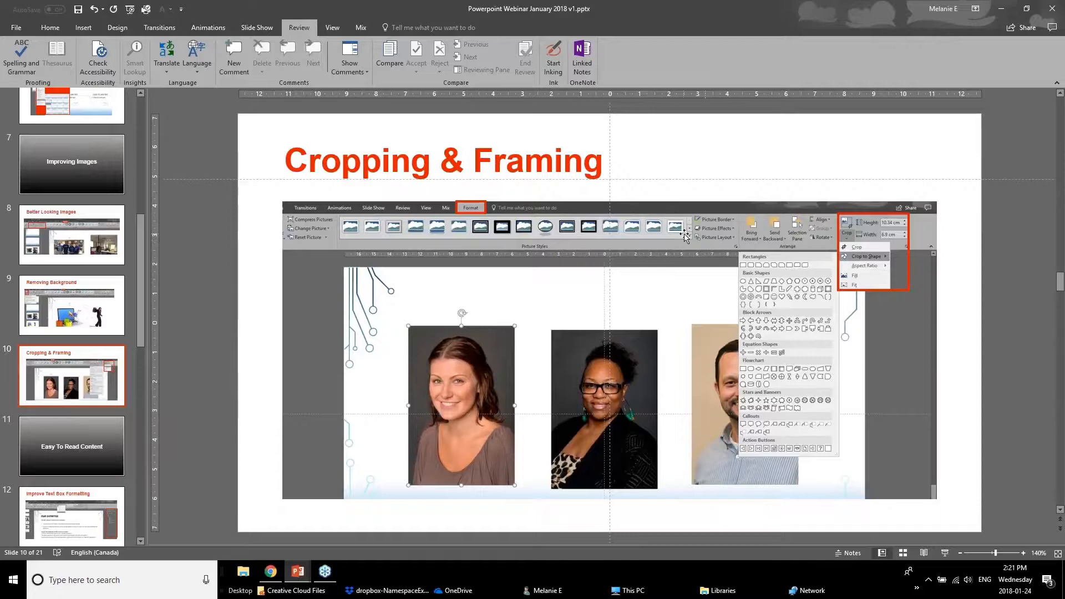
Back in webinar sample.pptx, apply a tilted white frame picture style to the first portrait and move it slightly up and right
click(298, 572)
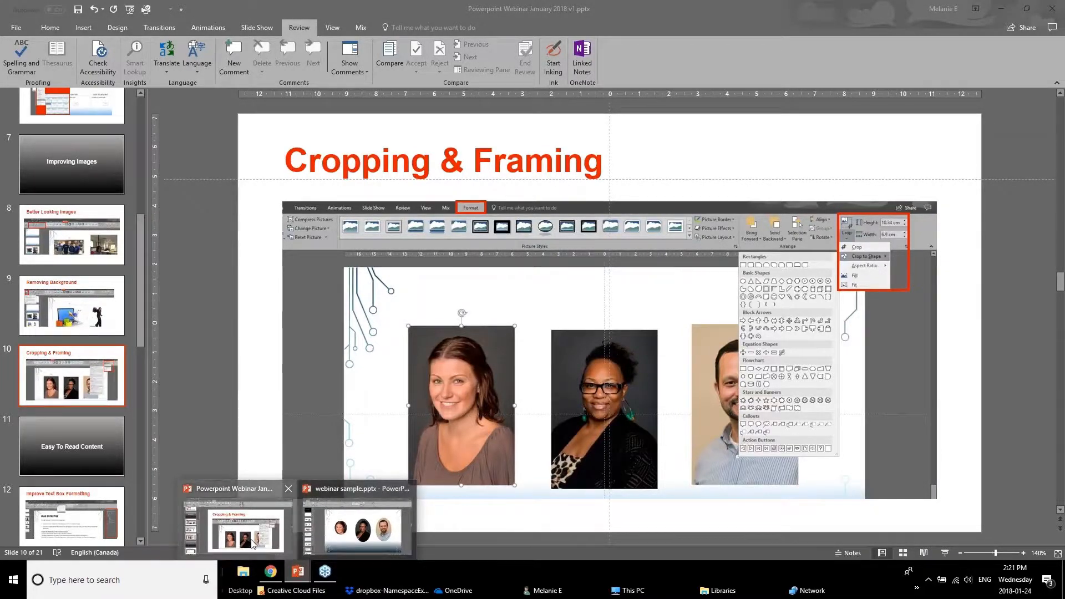
click(275, 541)
click(298, 572)
click(361, 526)
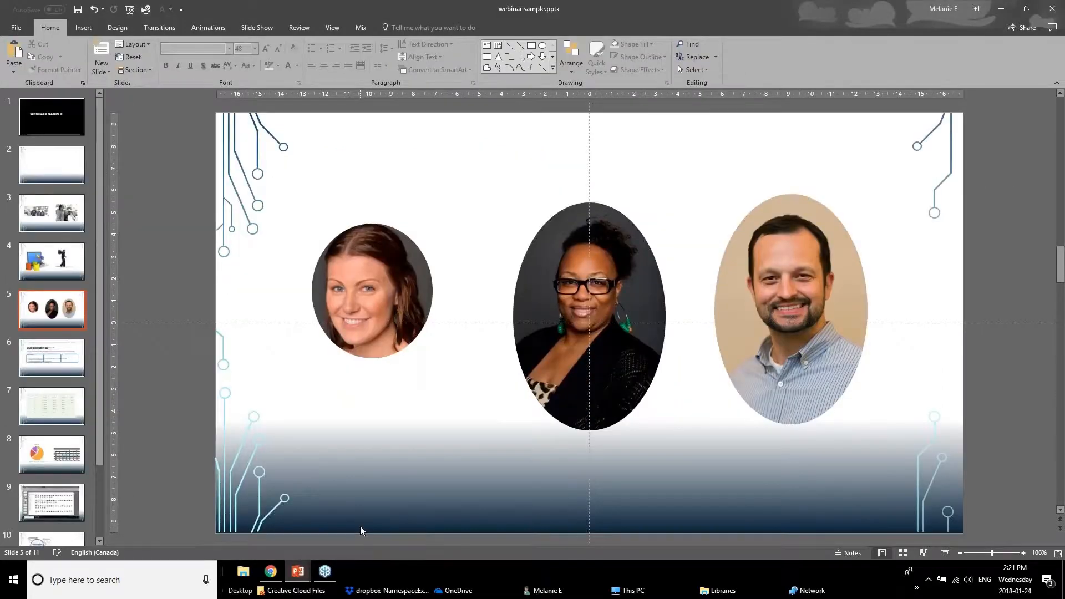
click(341, 300)
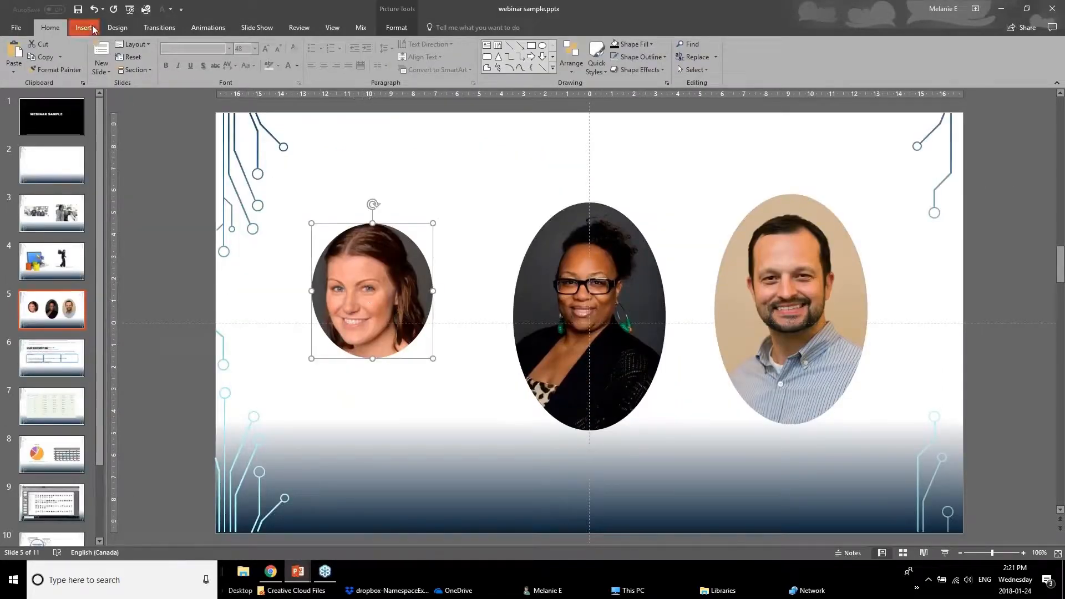
click(397, 25)
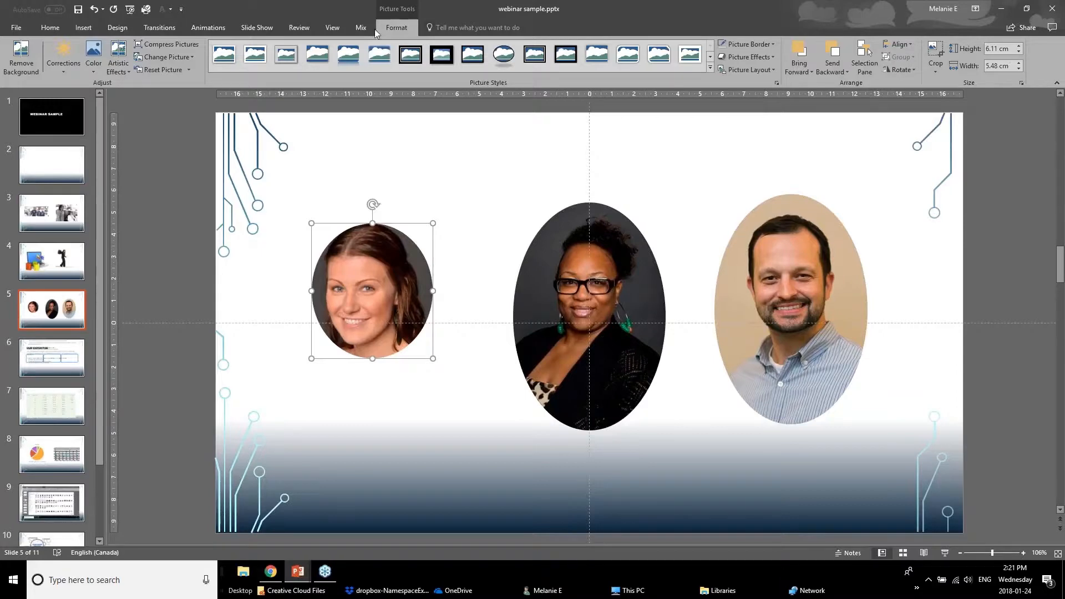
click(711, 68)
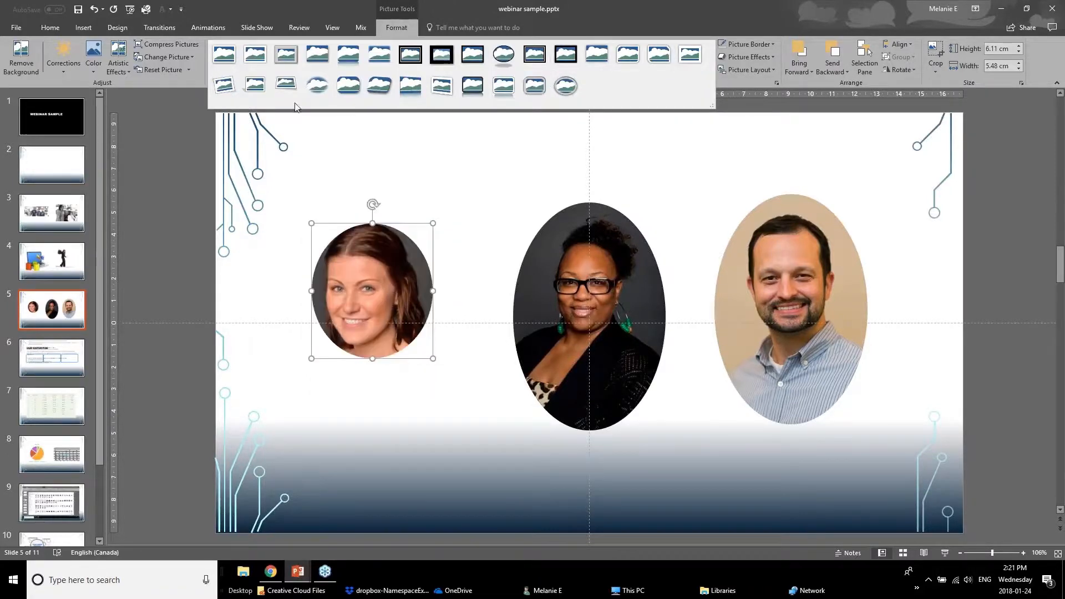
click(232, 77)
drag(372, 291, 388, 263)
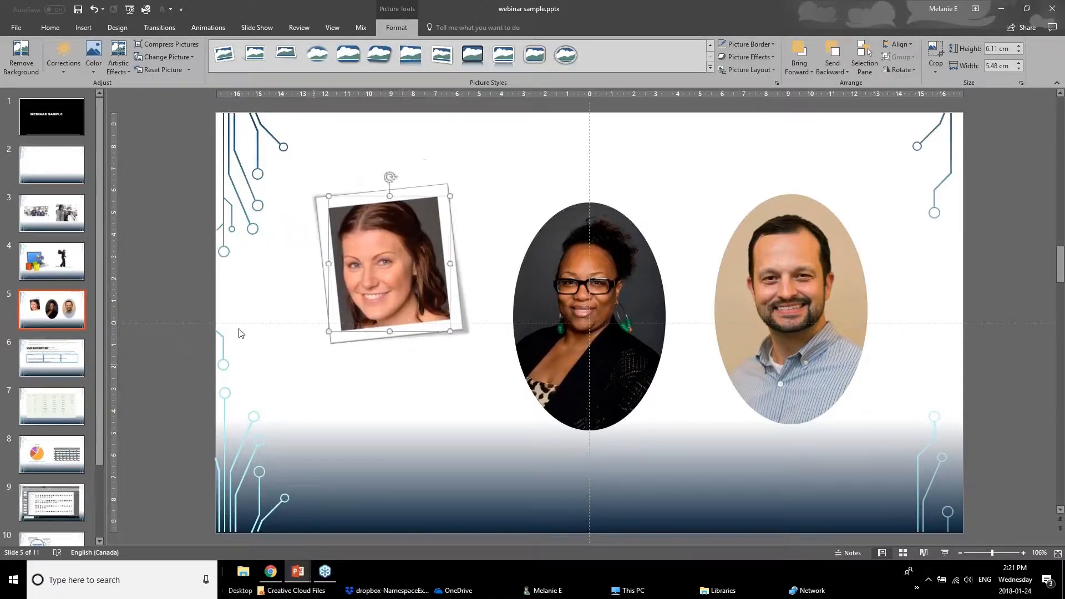
click(215, 335)
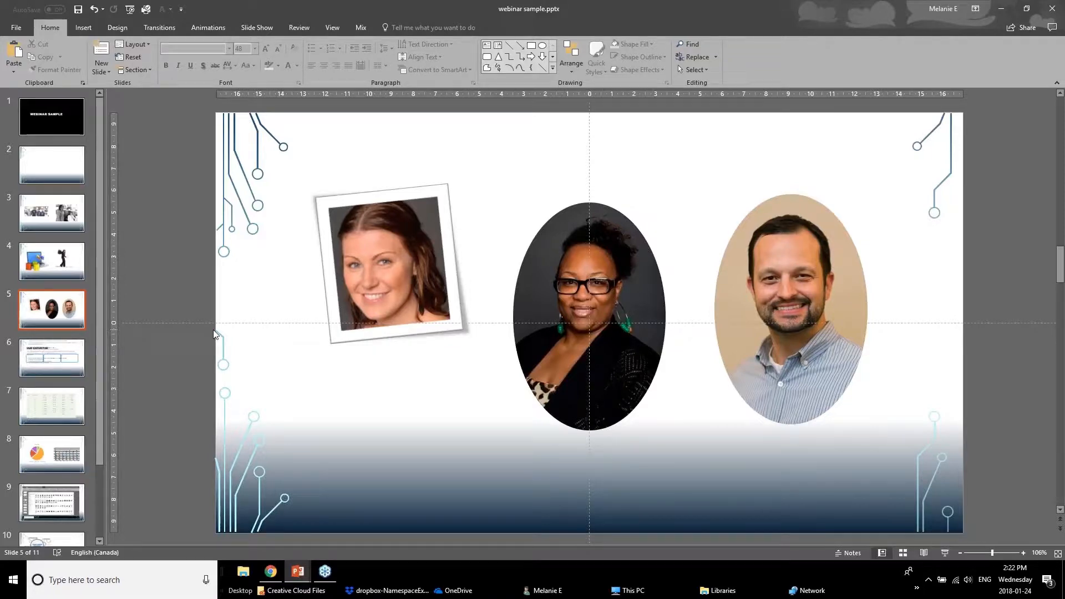
Examine the picture border options and preview shadow effects on the middle oval portrait
click(560, 273)
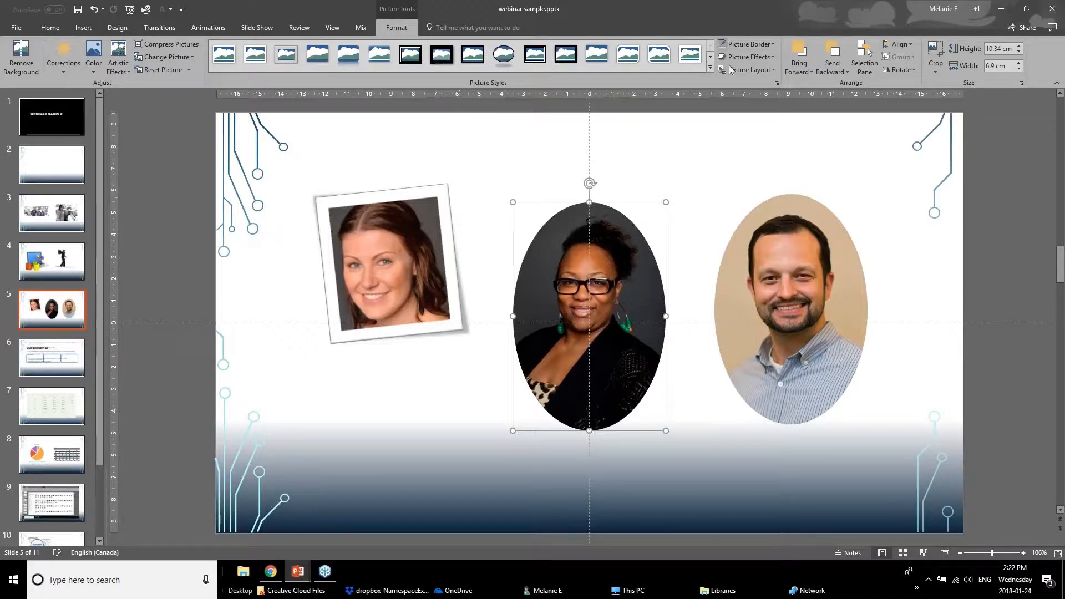
click(745, 44)
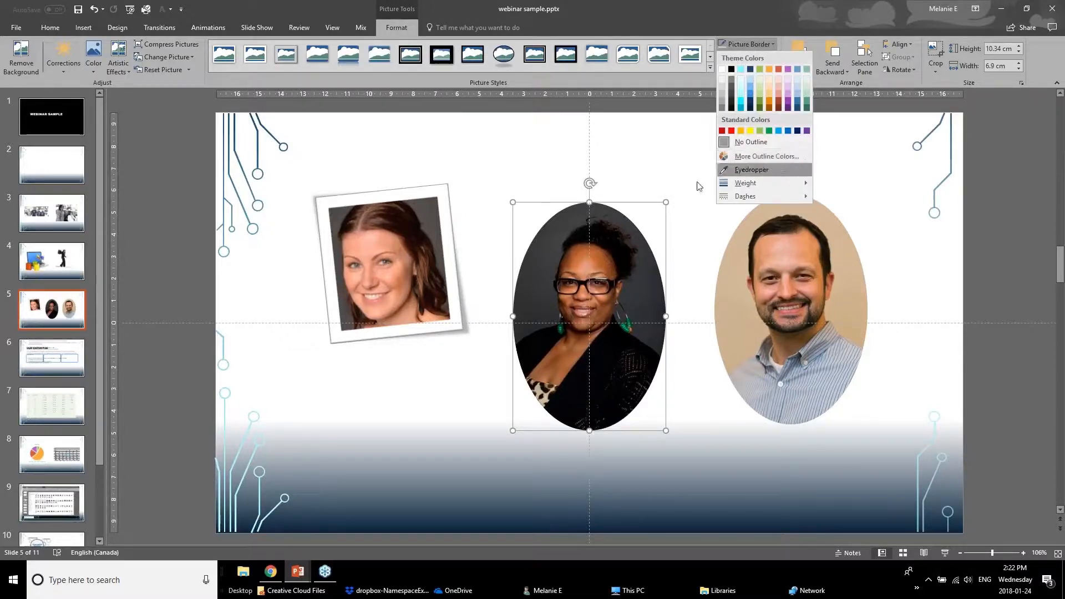
click(697, 111)
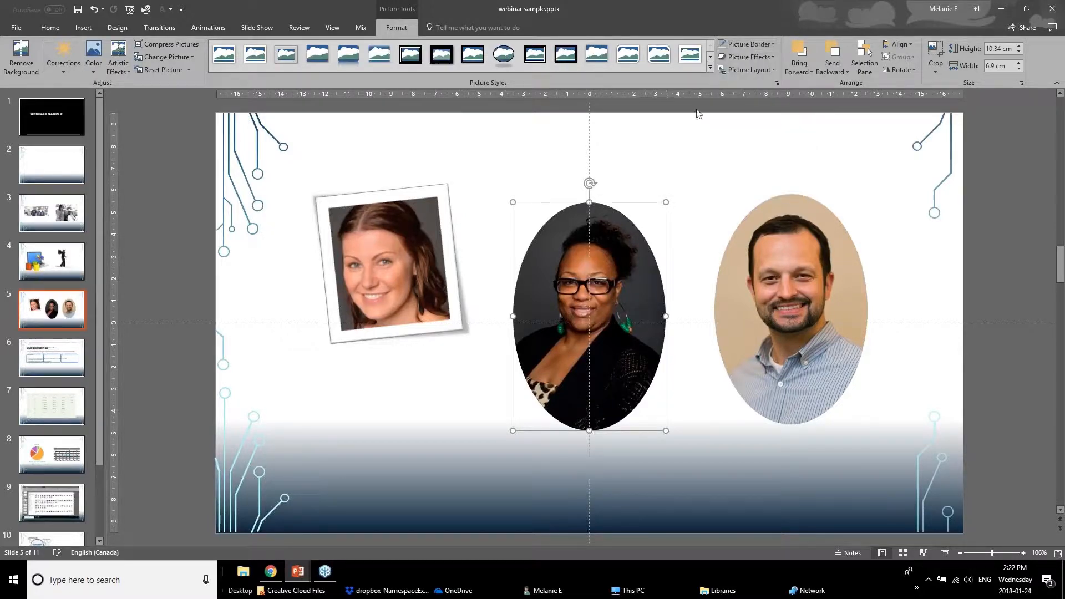
click(752, 46)
click(751, 45)
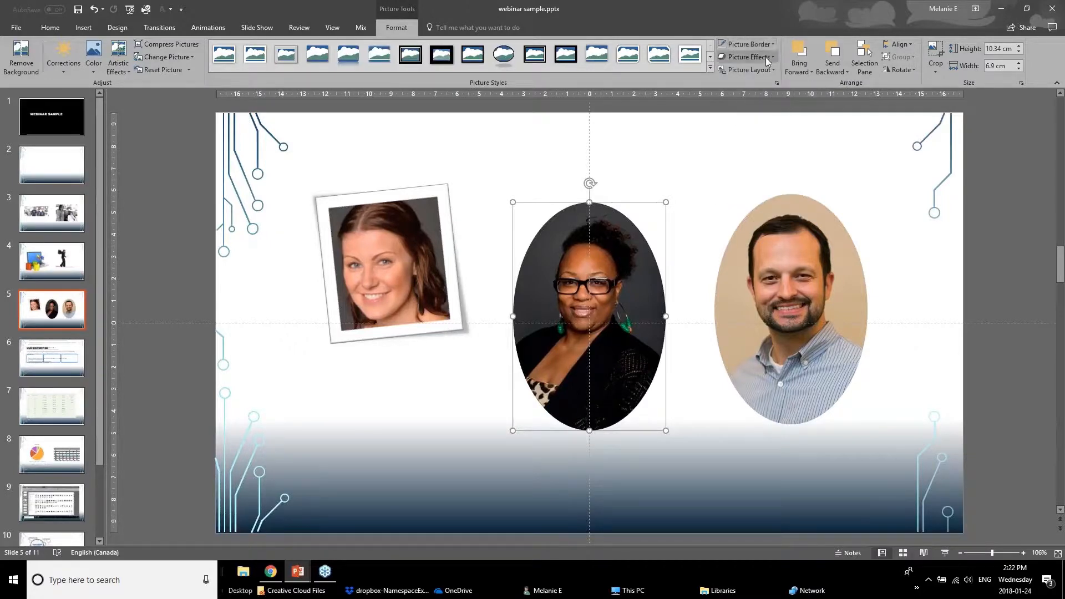
click(768, 58)
mouse_move(776, 111)
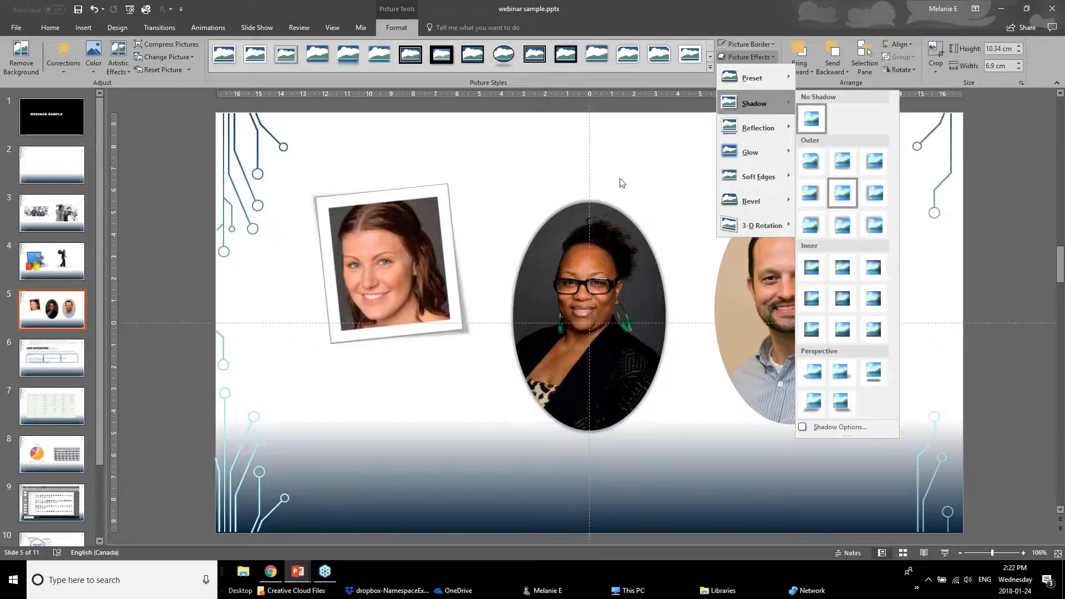
Change the first portrait's tilted frame to an upright white frame
click(381, 58)
key(ctrl+z)
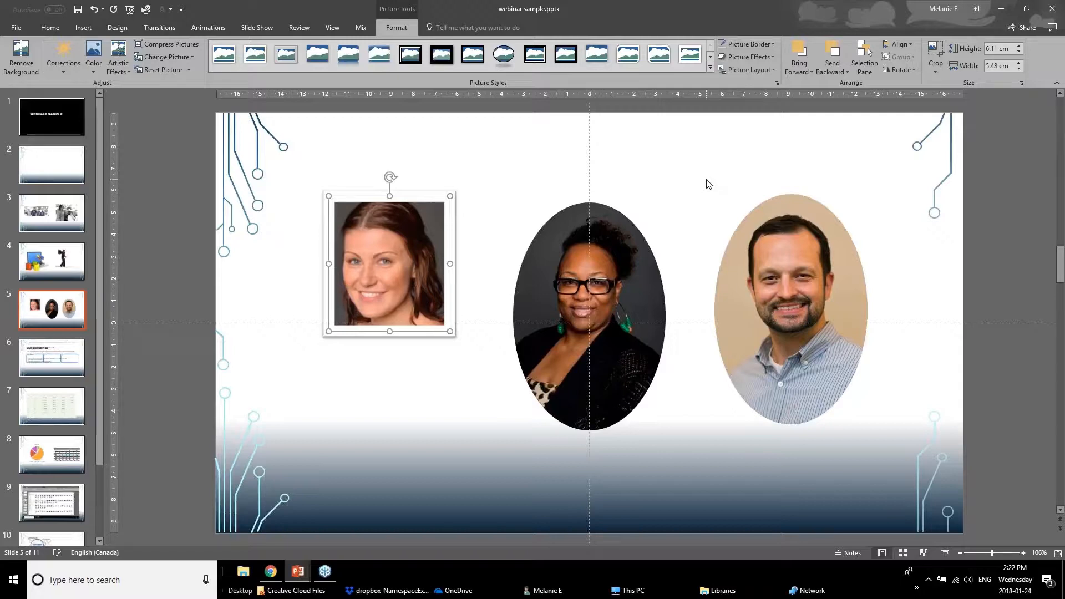
Switch to the Powerpoint Webinar January 2018 v1 presentation and show the Easy To Read Content and Improve Text Box Formatting slides
click(298, 571)
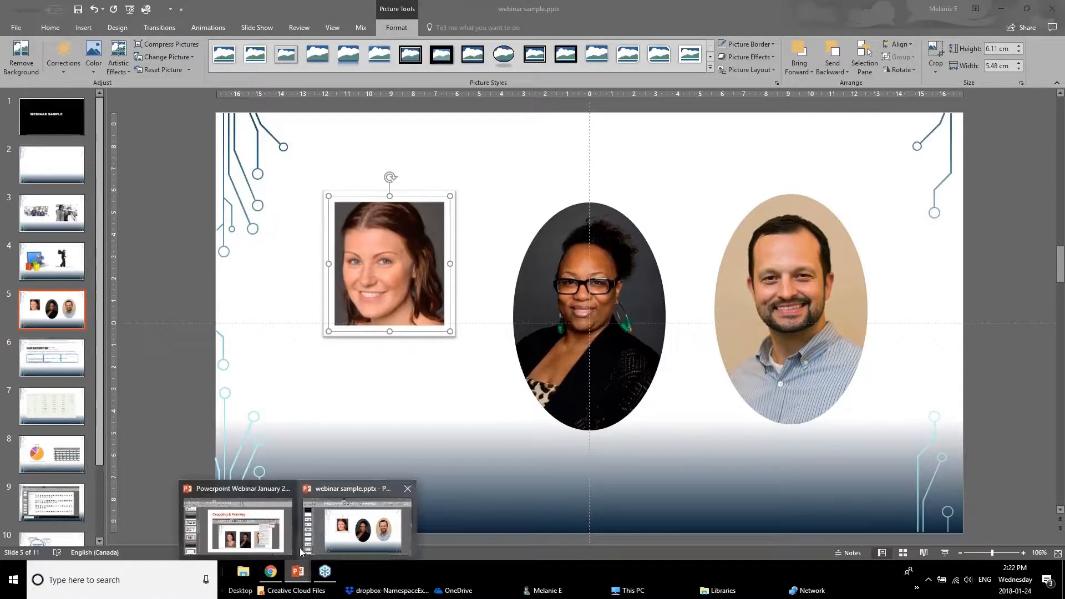
click(239, 527)
scroll(124, 429, up, 1)
click(91, 394)
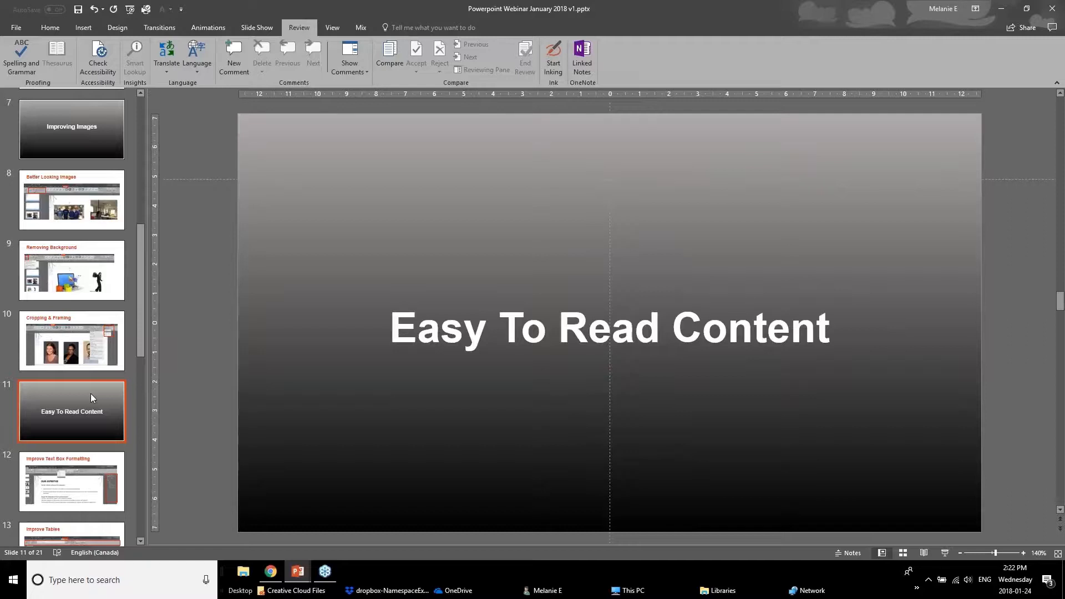
click(60, 508)
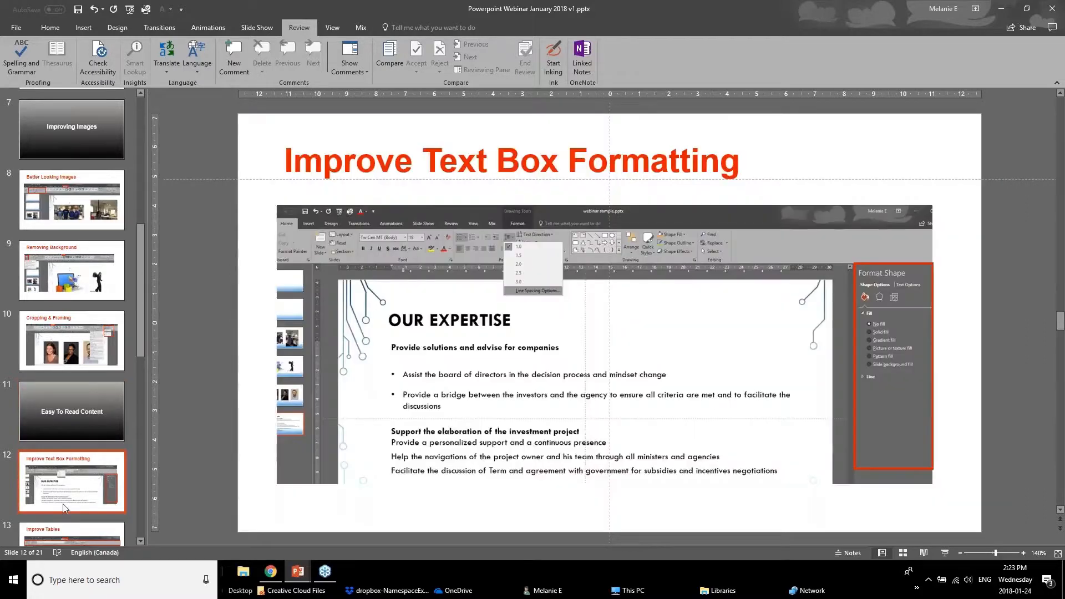
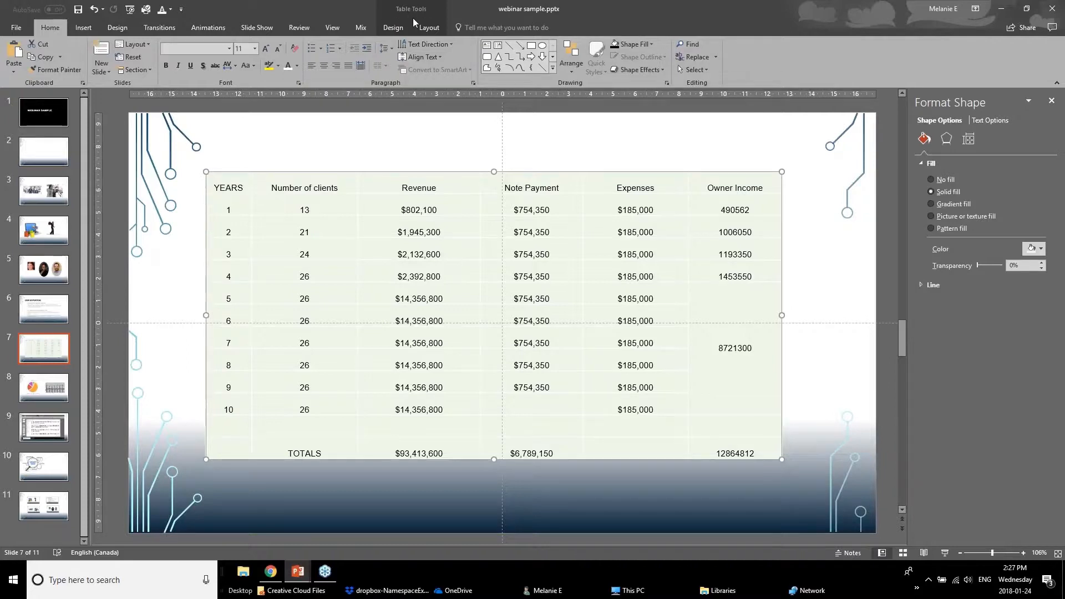
Examine the design and layout options available for the table on slide 7 of webinar sample.pptx
click(394, 28)
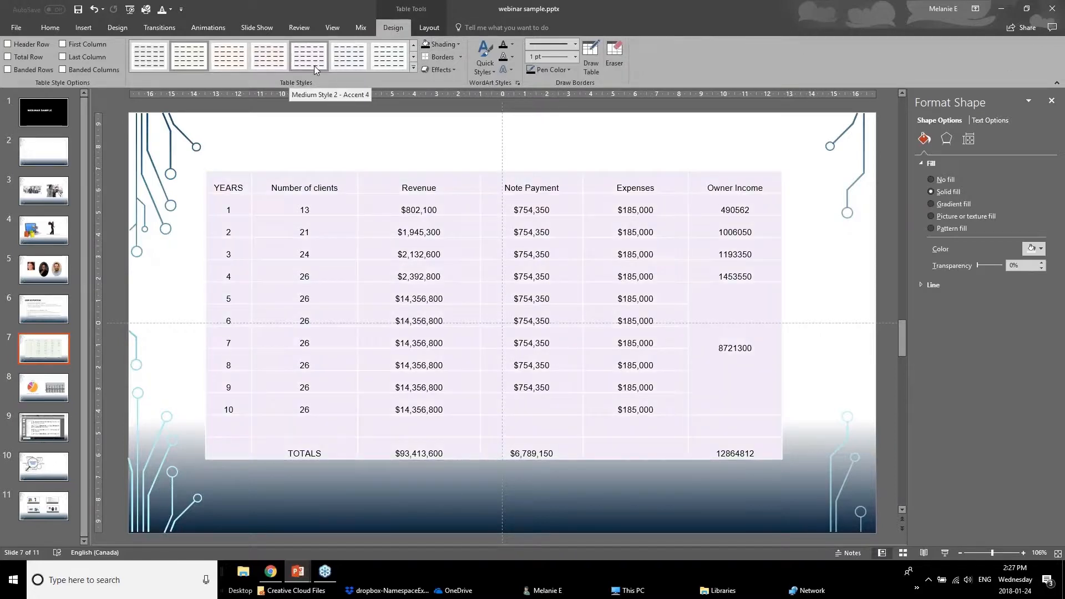
click(431, 29)
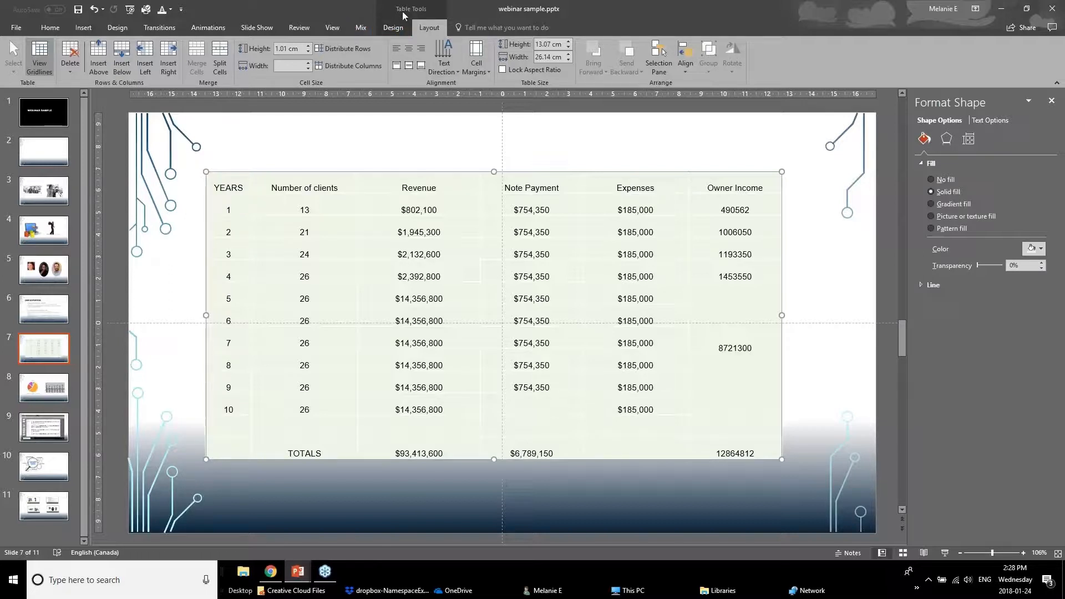
click(398, 28)
click(417, 29)
click(402, 29)
click(426, 29)
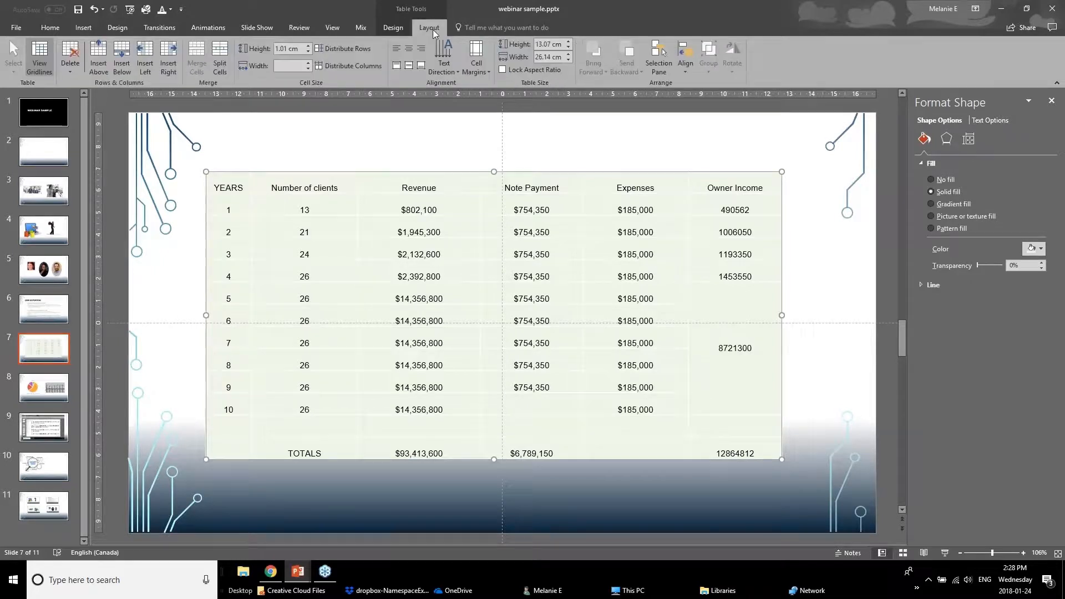
click(398, 28)
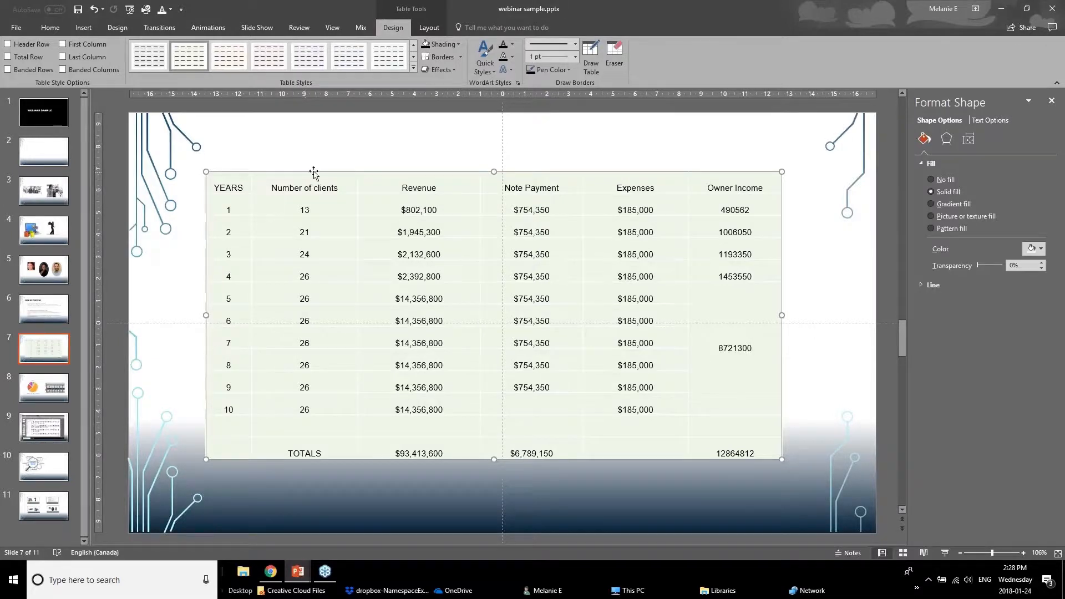
Try header row, total row and last column formatting on the slide 7 table and preview other table styles
click(8, 44)
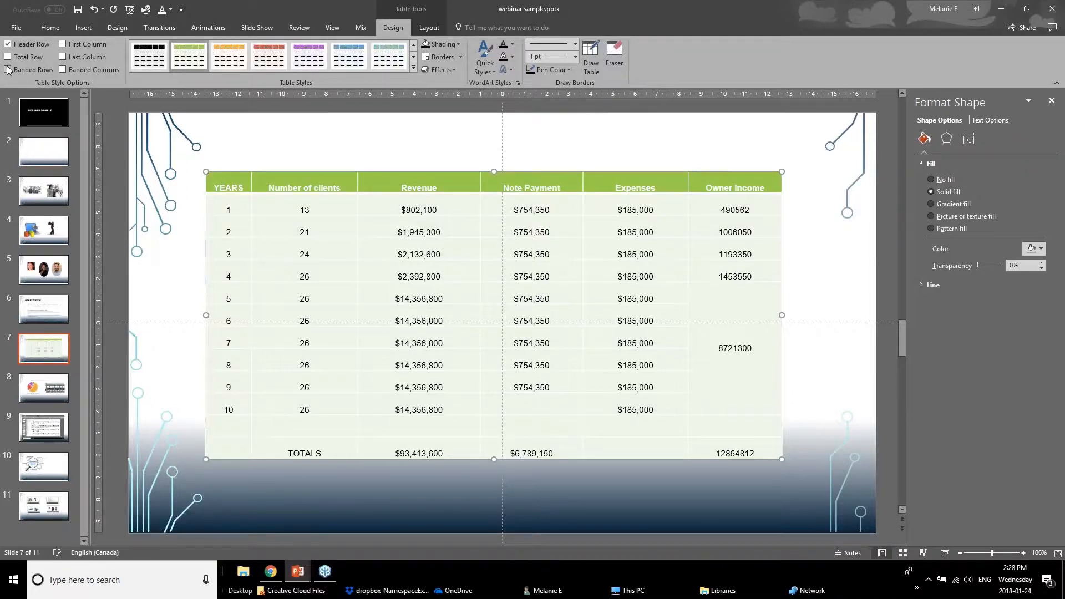
click(8, 58)
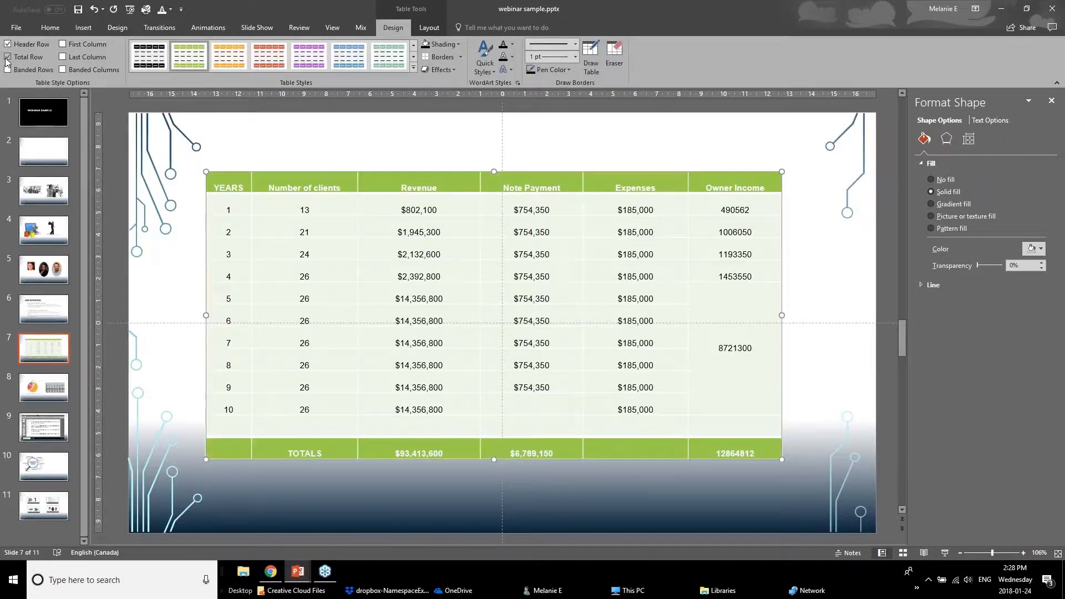
click(63, 57)
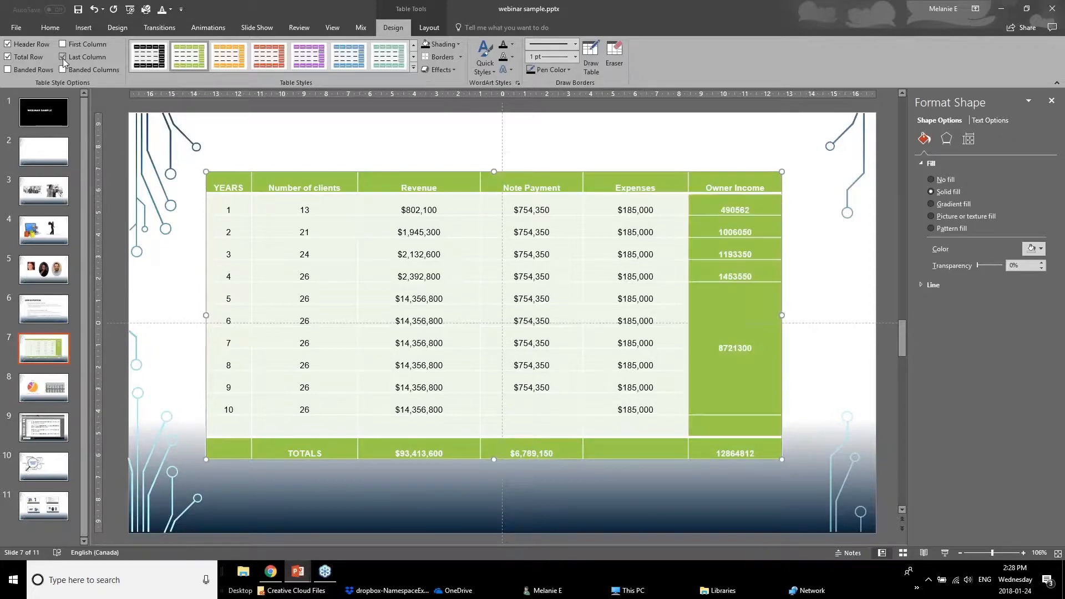
click(413, 67)
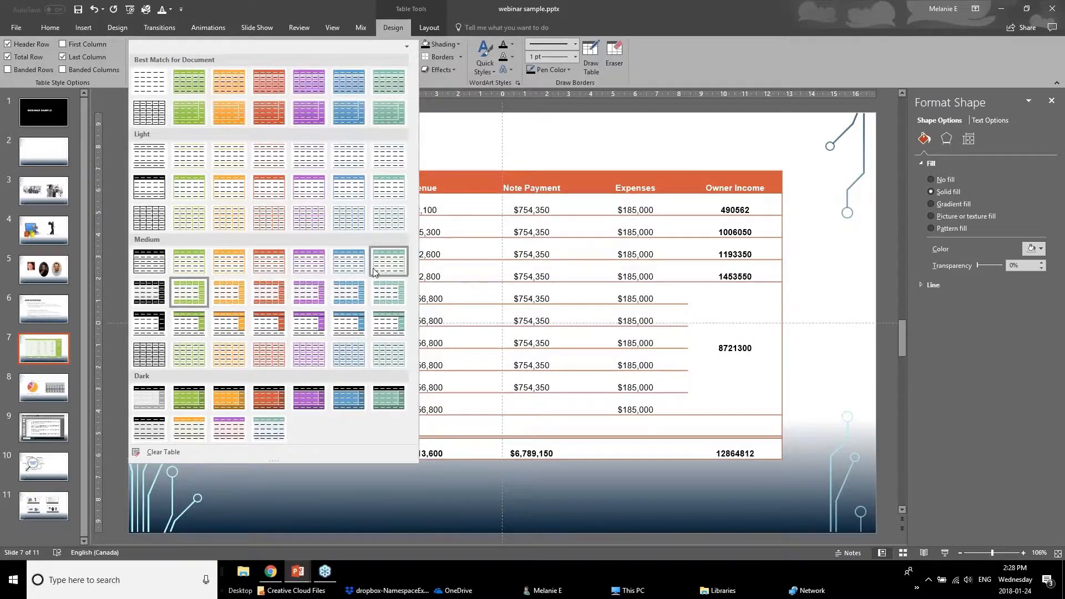
click(438, 160)
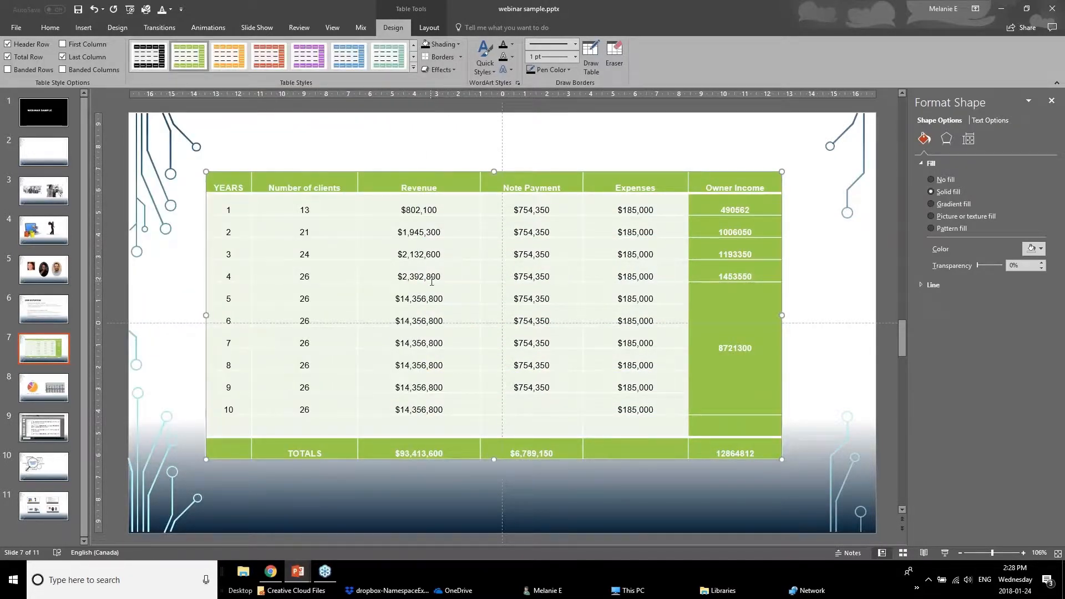
Undo the header row, total row and last column formatting of the table
key(ctrl+z)
key(ctrl+z)
key(ctrl+z)
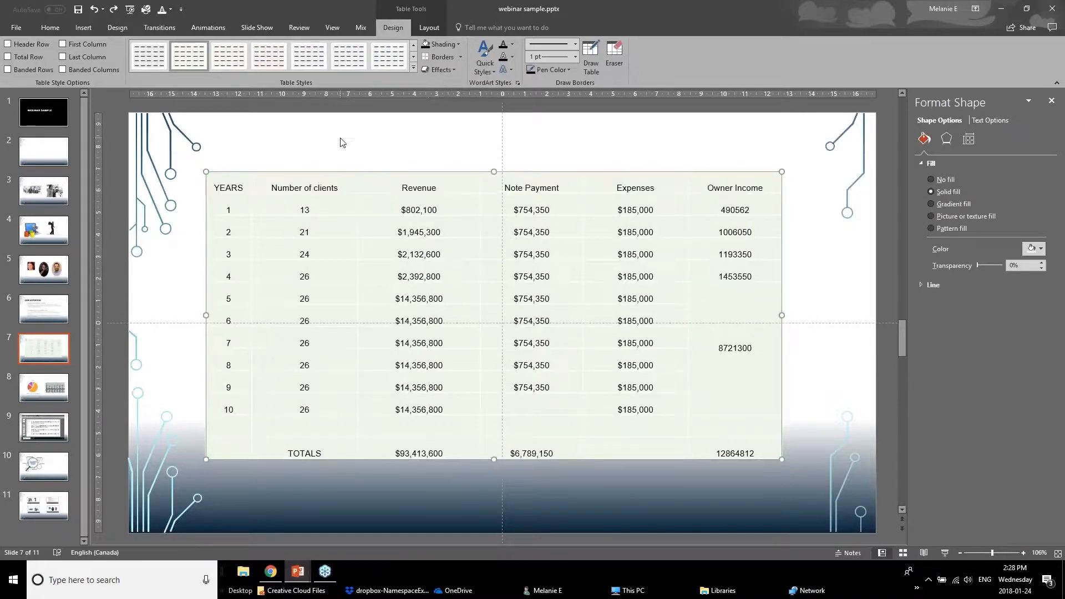
Shade the header row of the slide 7 table in the standard dark red and make its text white
click(340, 142)
drag(232, 186, 761, 185)
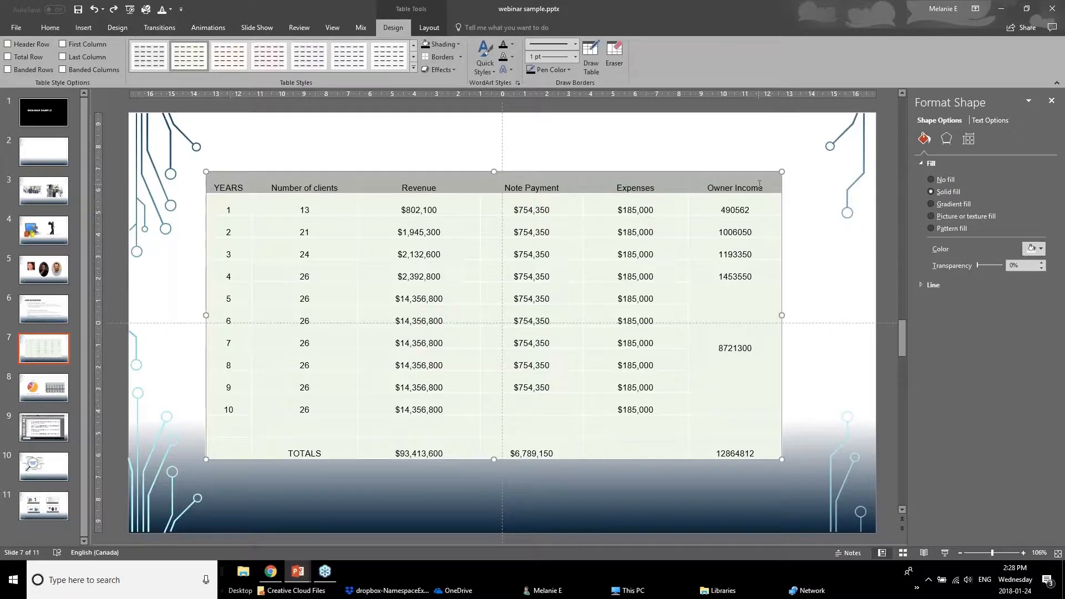
click(458, 45)
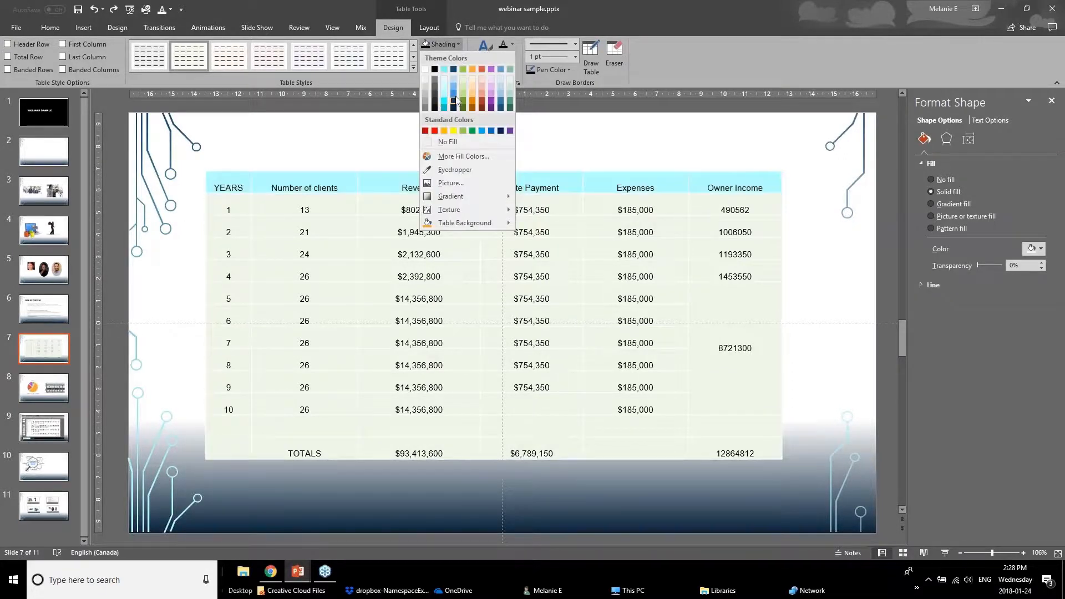
click(426, 132)
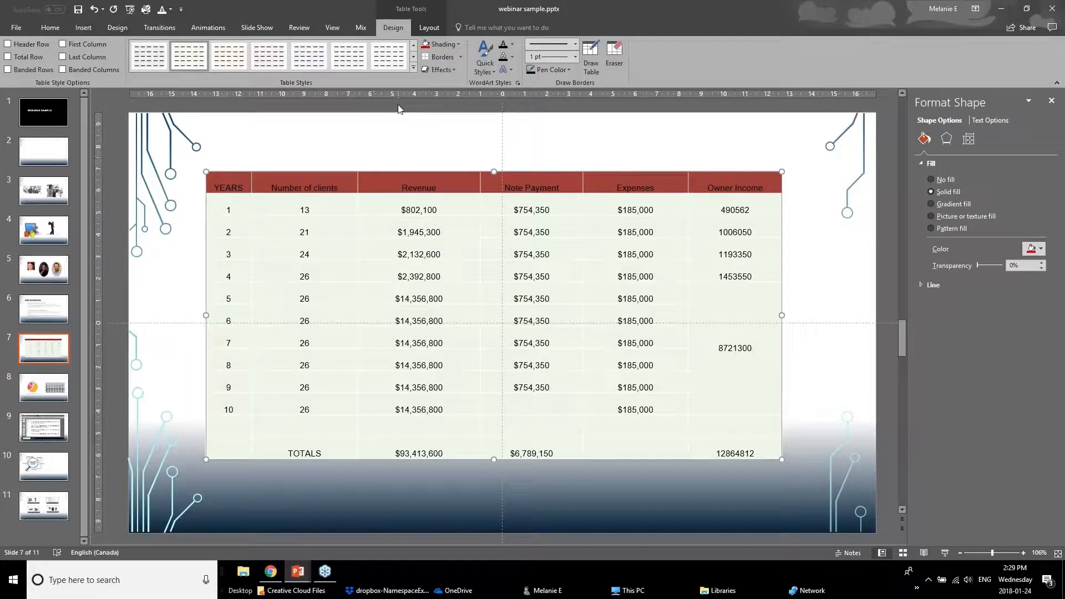
click(512, 45)
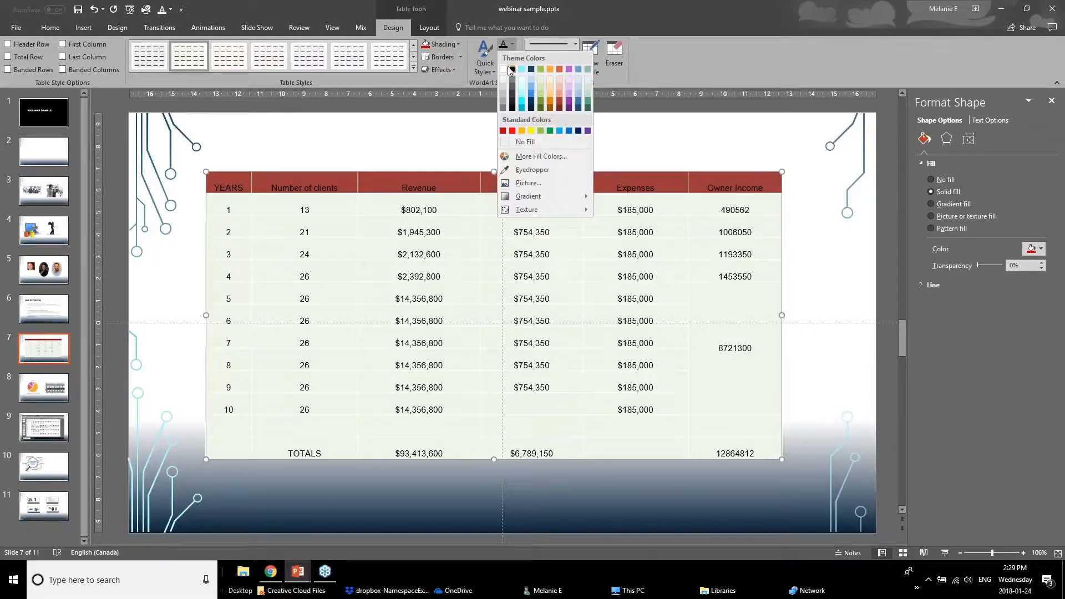
click(504, 70)
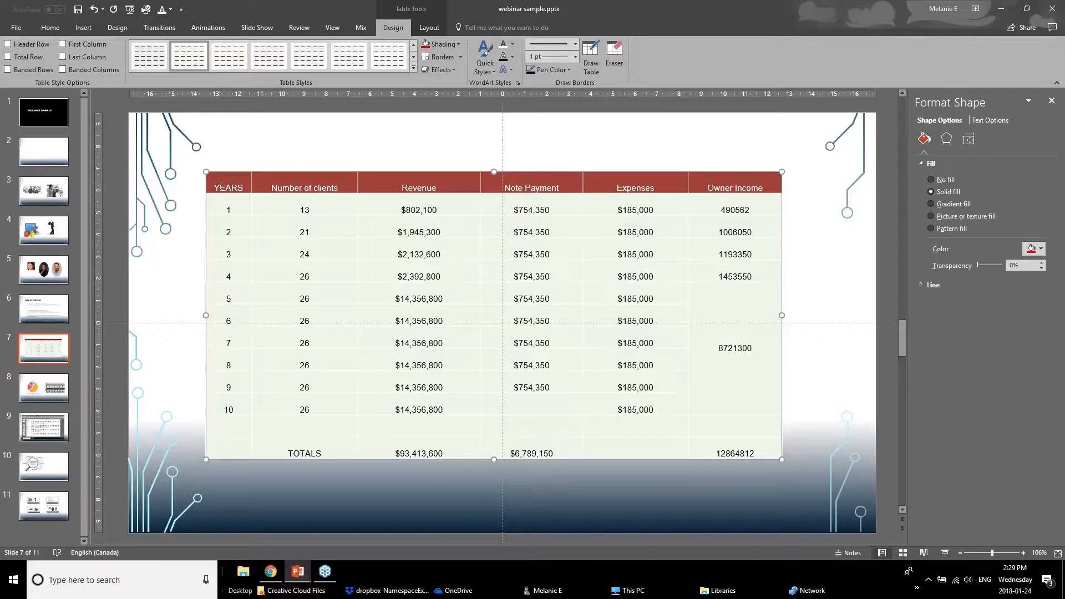
Set the border pen color to grey for the slide 7 table
drag(221, 186, 749, 453)
click(461, 57)
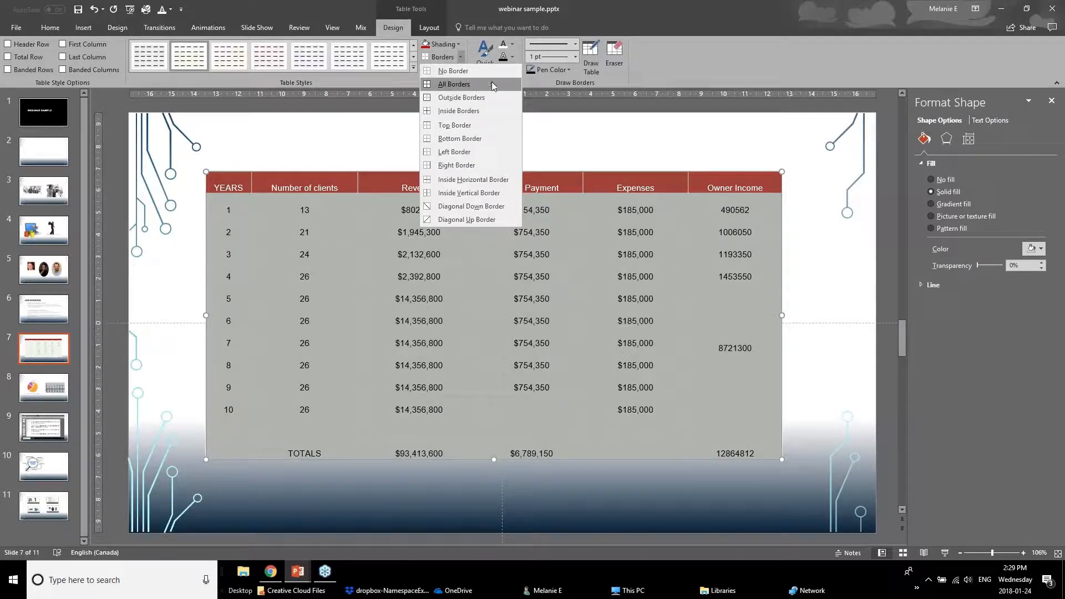
click(575, 58)
click(575, 58)
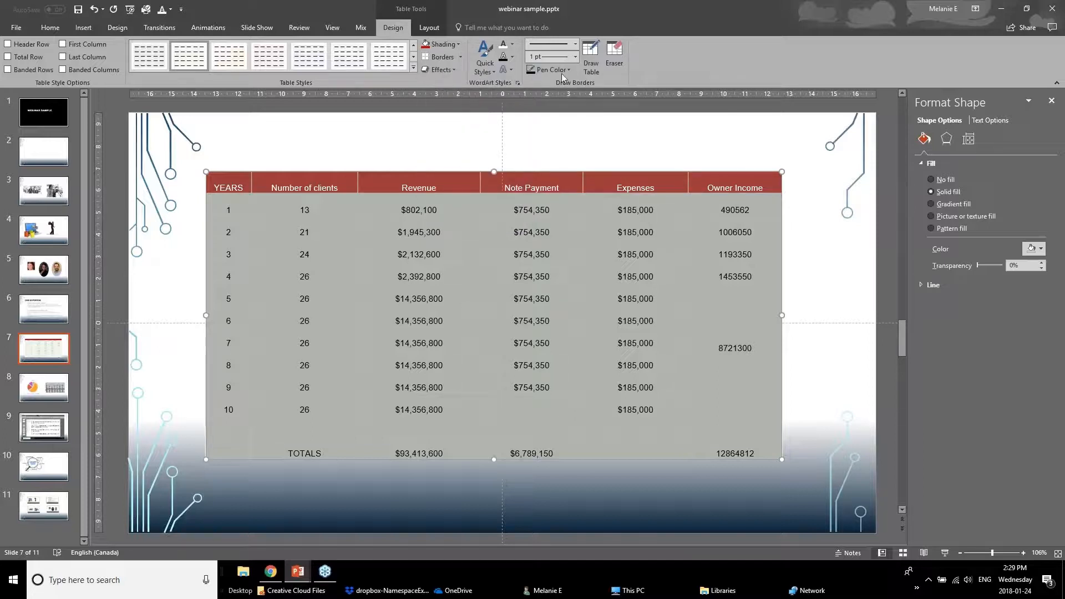
click(567, 70)
click(531, 112)
click(563, 70)
click(531, 114)
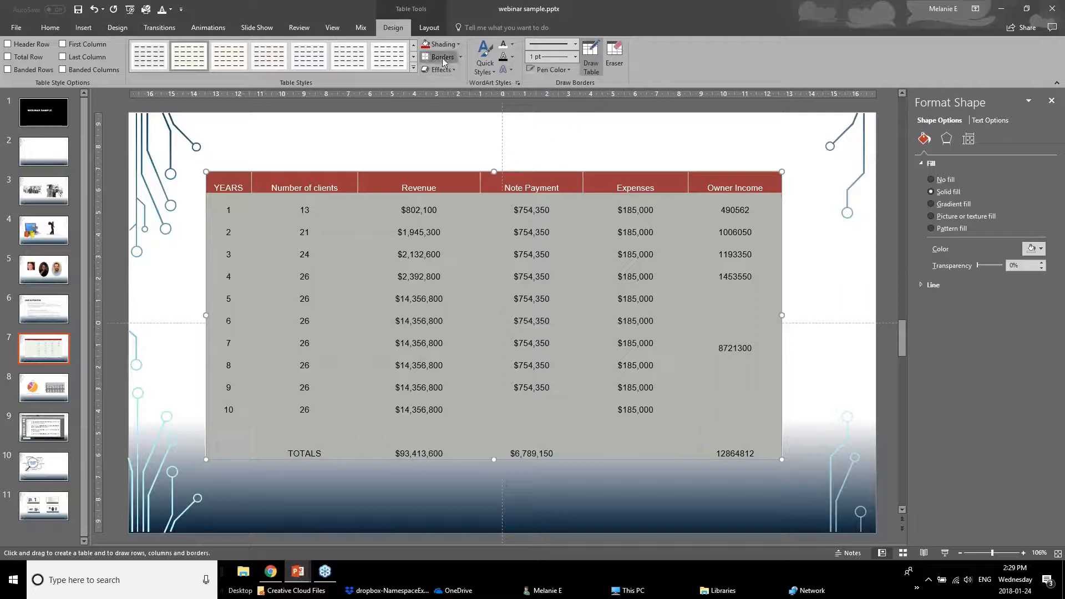
Apply all borders to the table rows below the red header row
click(445, 59)
click(416, 165)
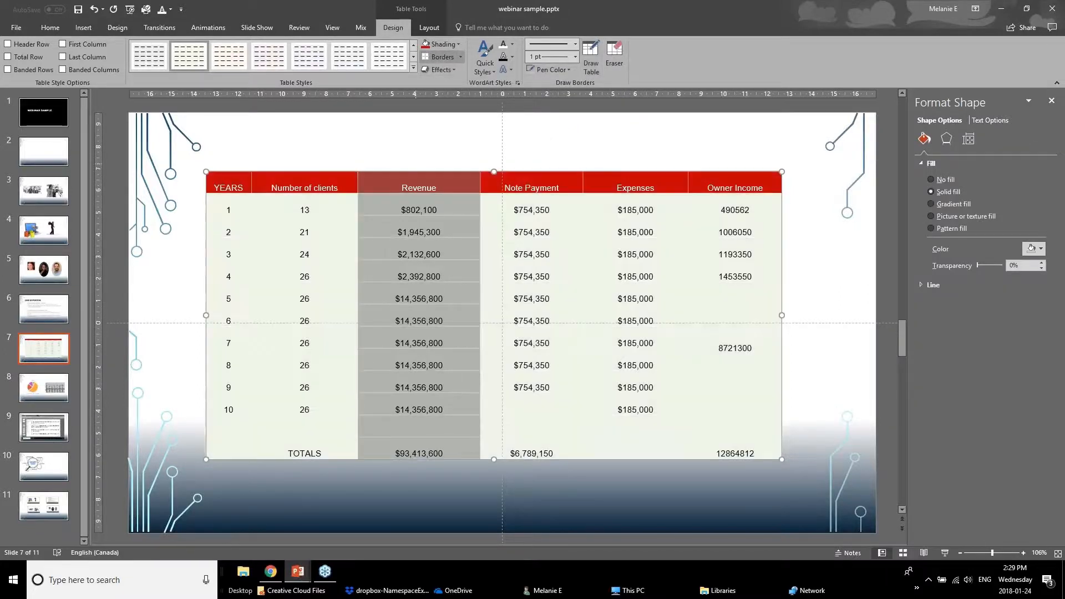
click(162, 311)
drag(233, 205, 777, 452)
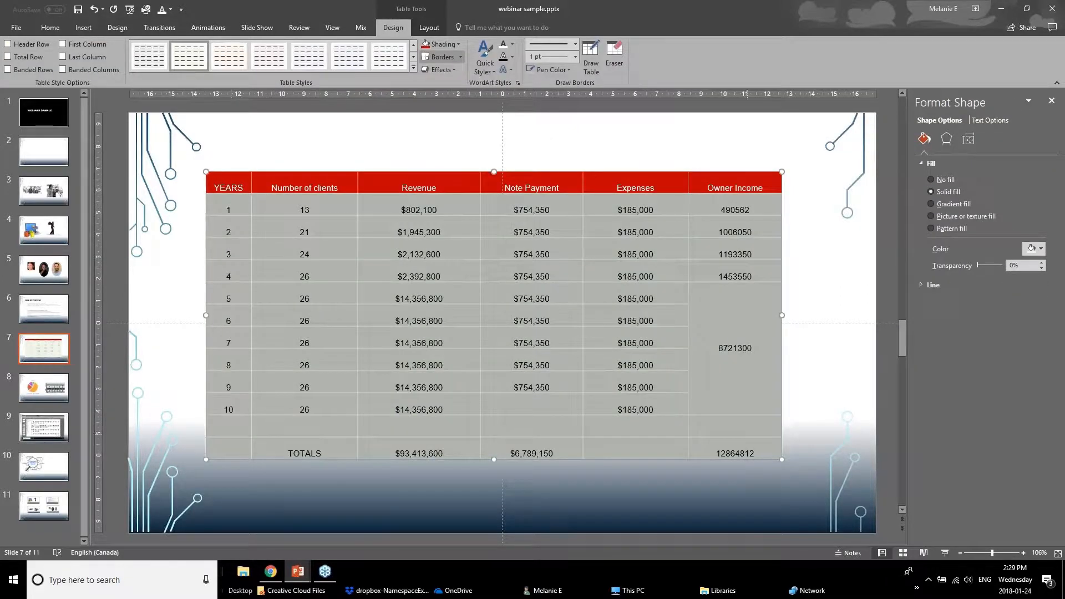
click(460, 59)
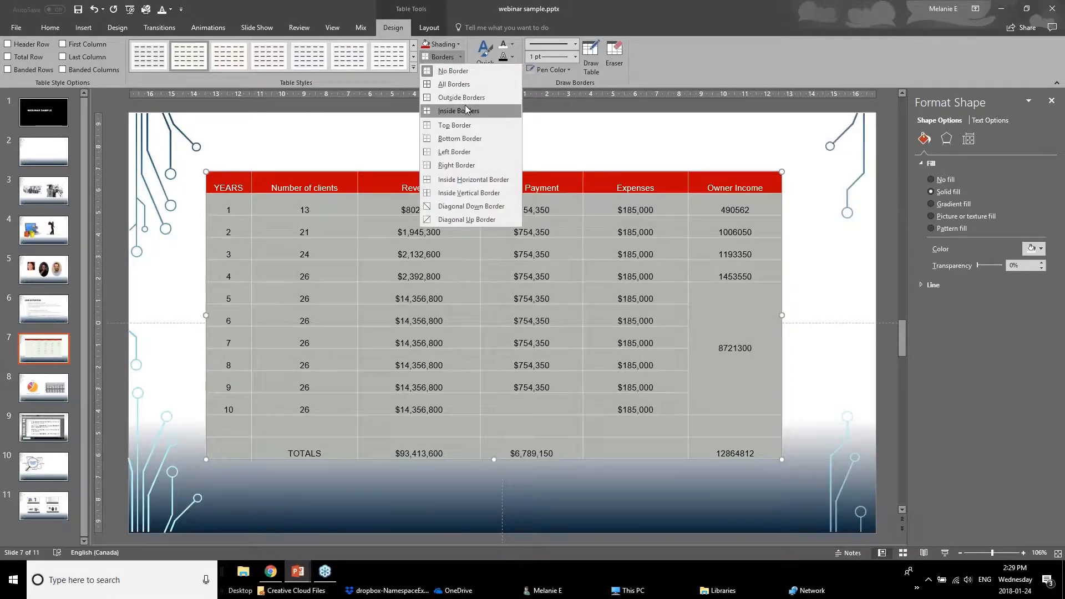
click(444, 86)
click(192, 292)
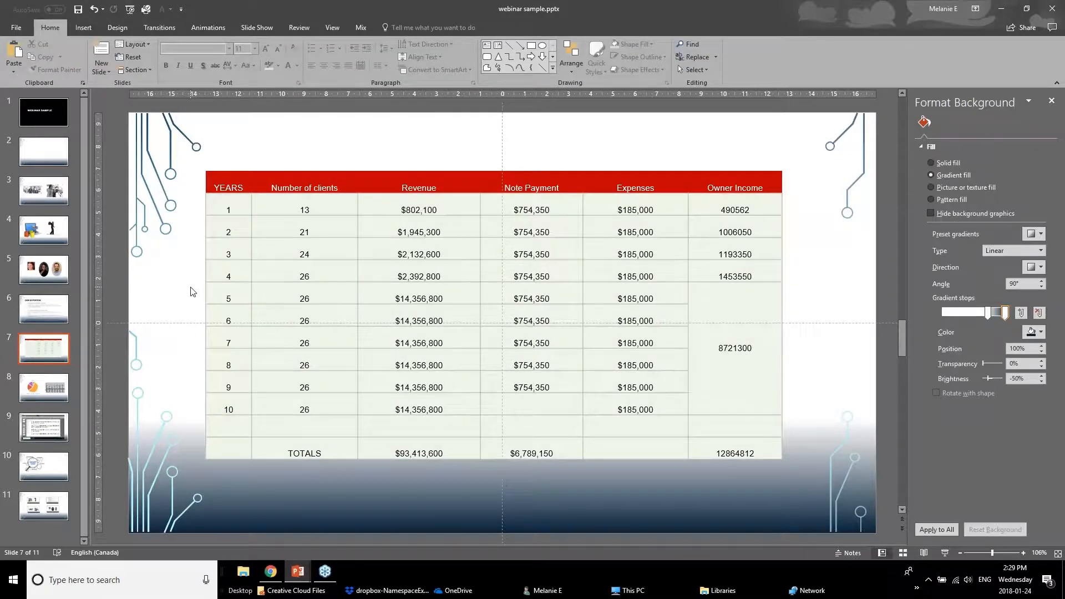
drag(228, 209, 746, 248)
click(733, 295)
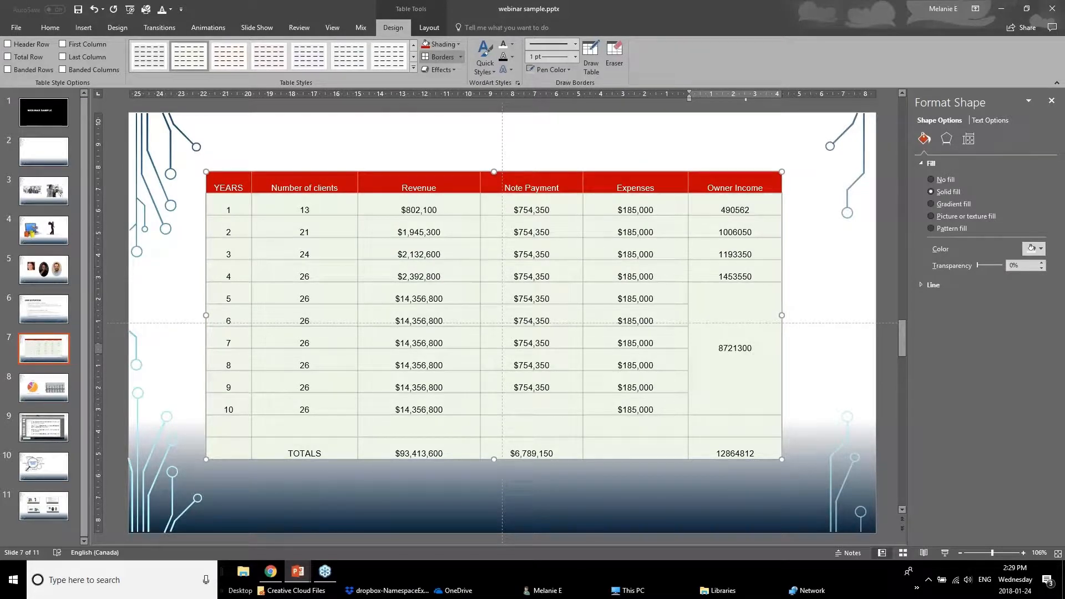
click(230, 203)
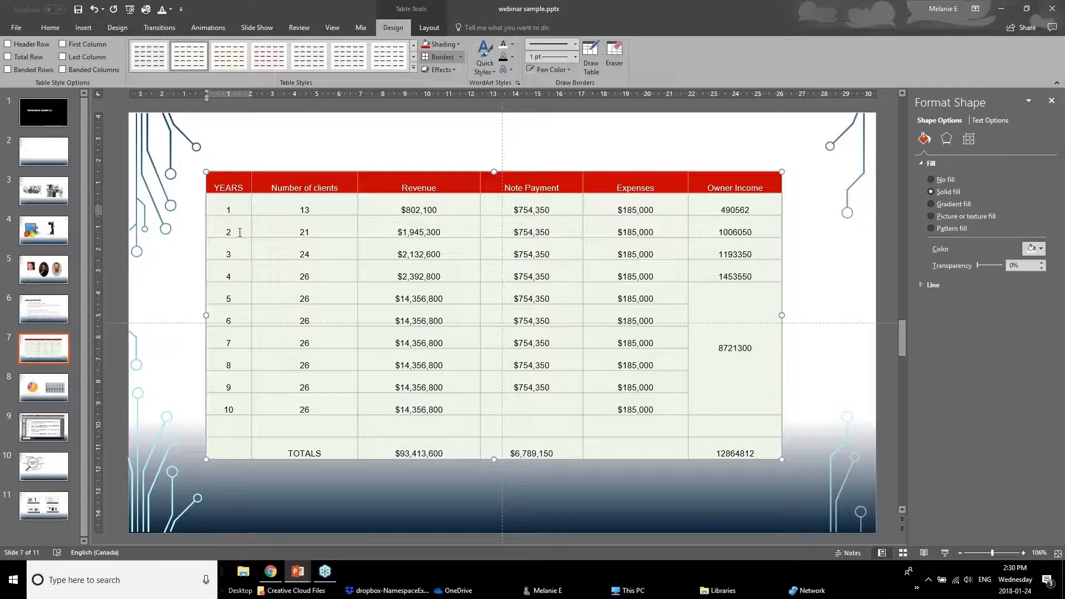
Center all text of the slide 7 table vertically and horizontally within its cells
click(428, 27)
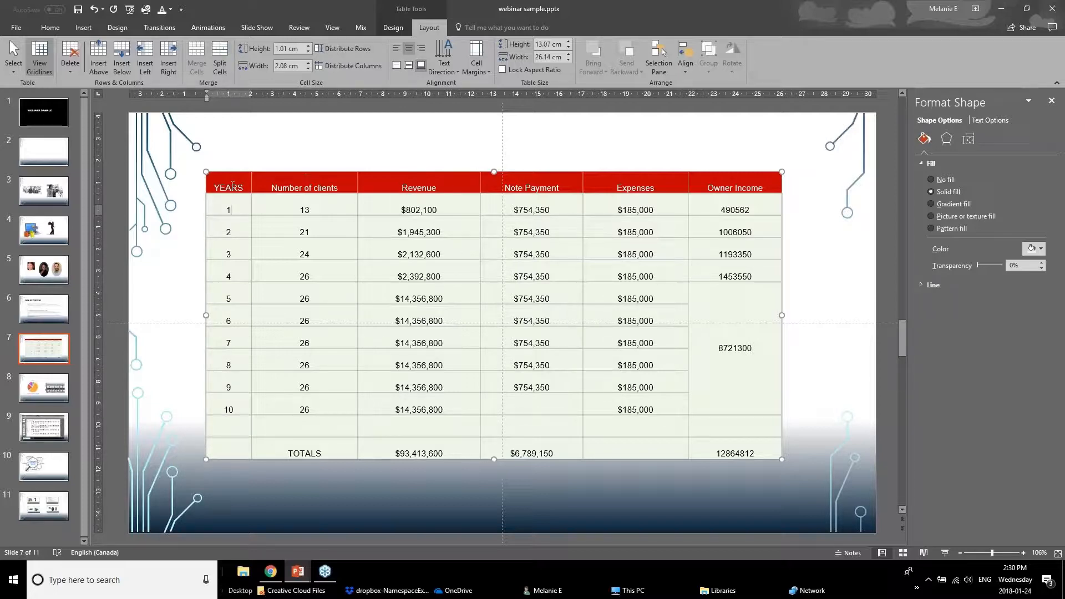
click(243, 171)
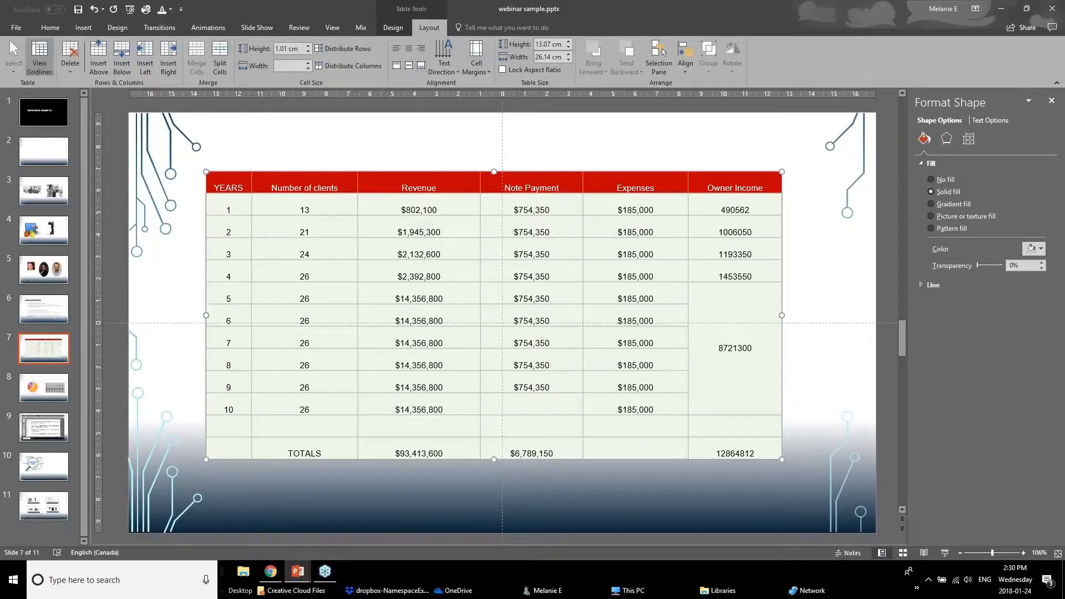
click(409, 68)
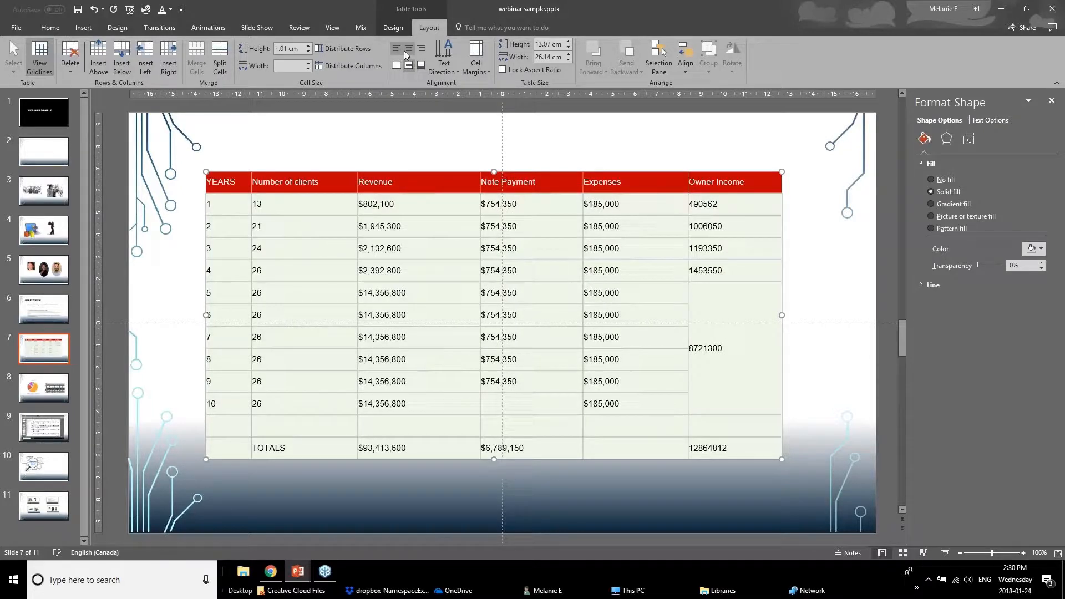
click(407, 51)
click(424, 48)
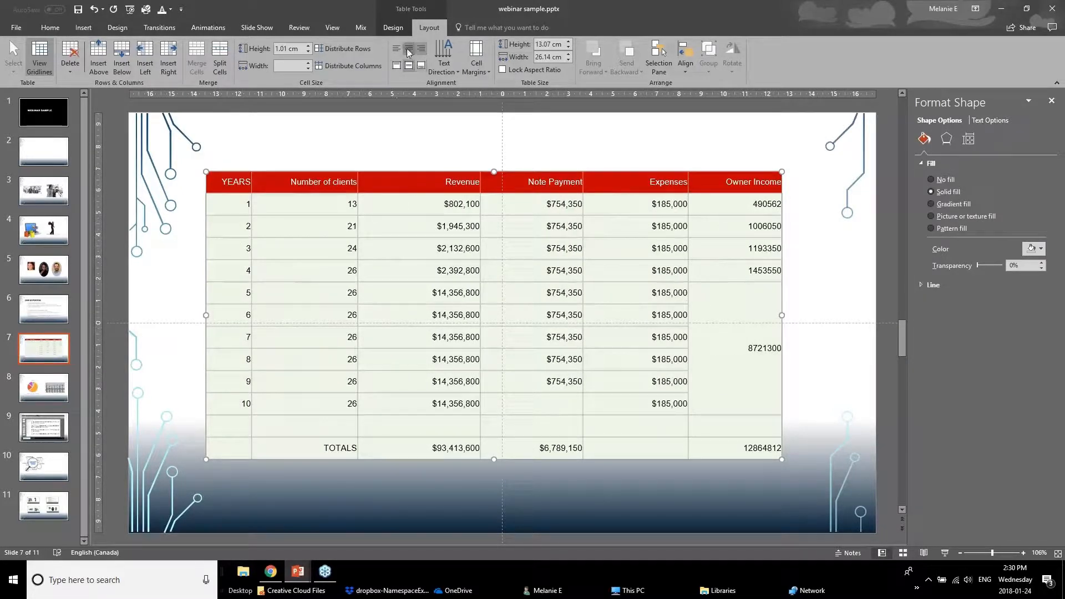
click(408, 49)
click(300, 248)
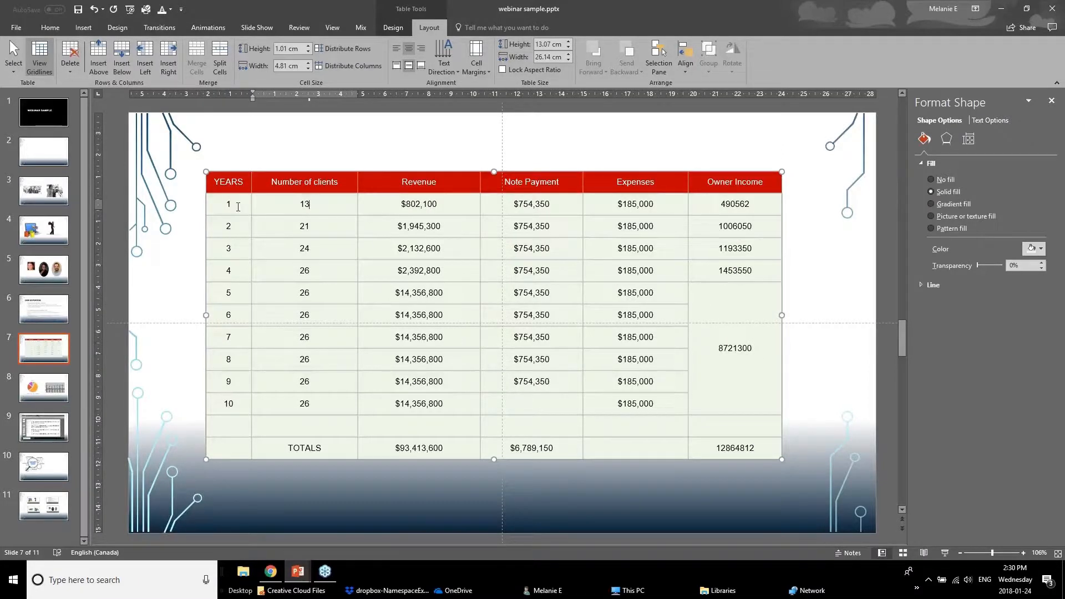
Try rotating the numbers in the YEARS column by 90° and set their text direction back to horizontal
drag(236, 208, 212, 432)
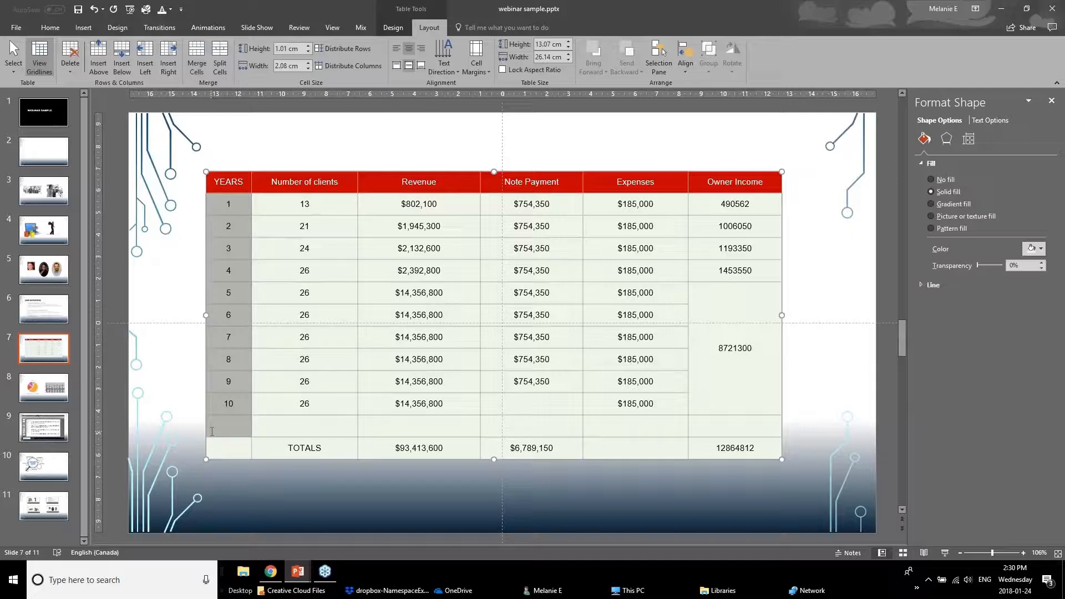
click(446, 71)
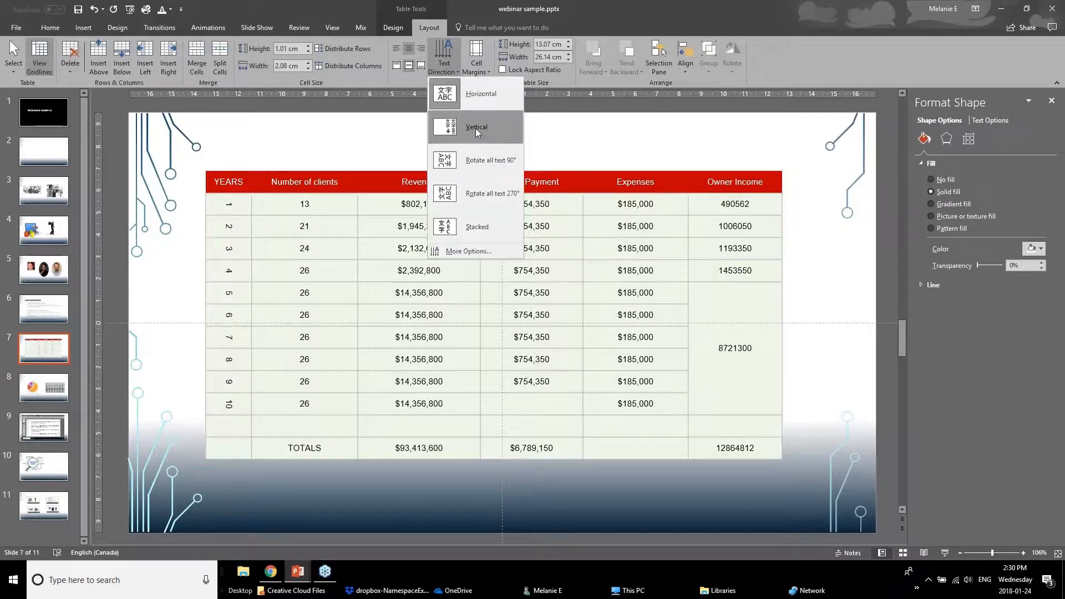
click(474, 161)
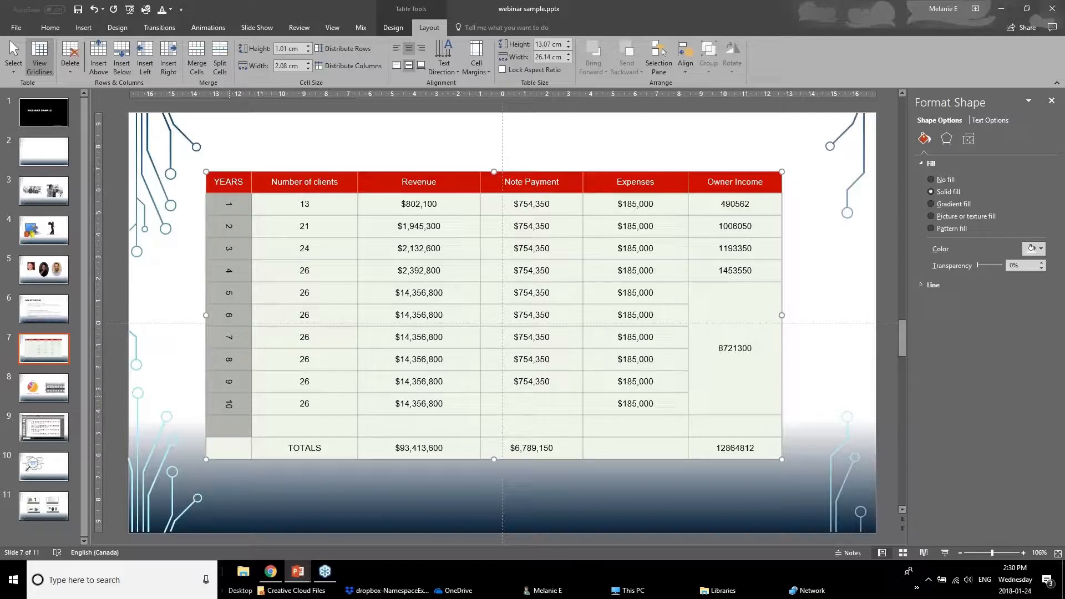
click(444, 58)
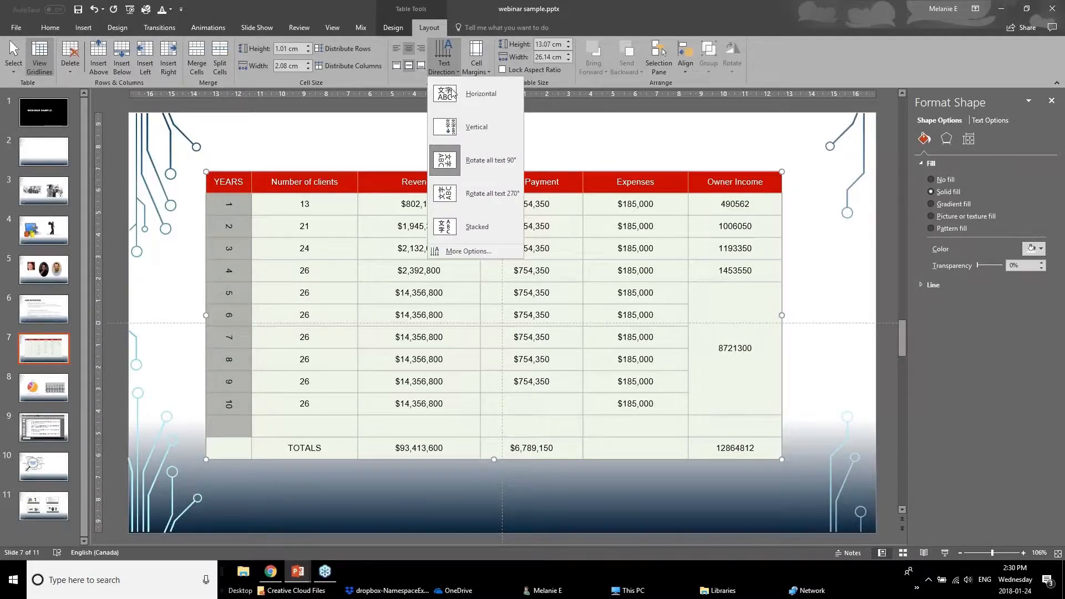
click(461, 99)
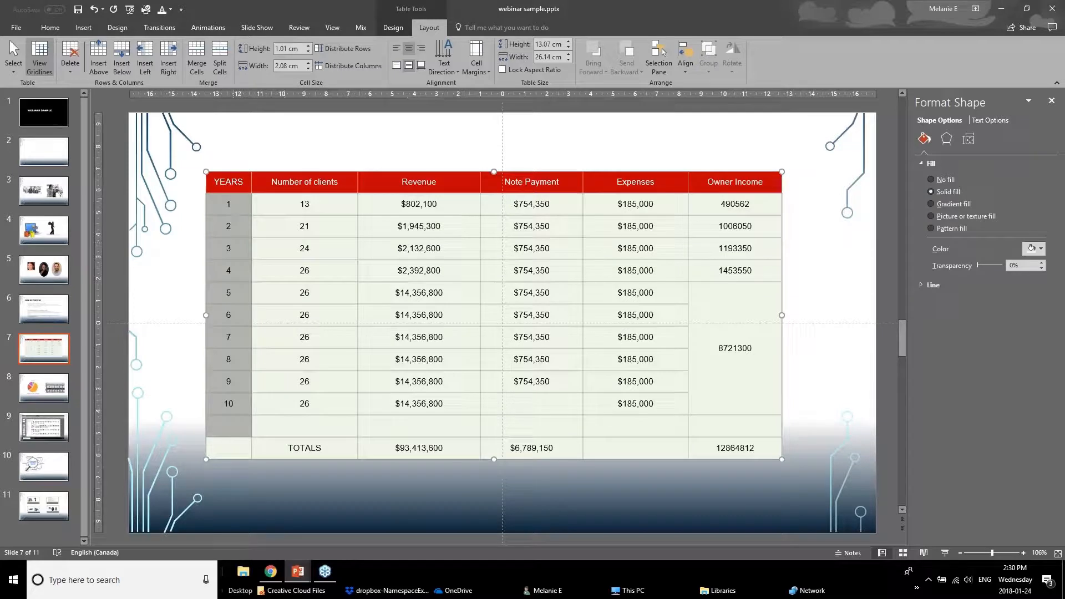
click(228, 182)
click(476, 61)
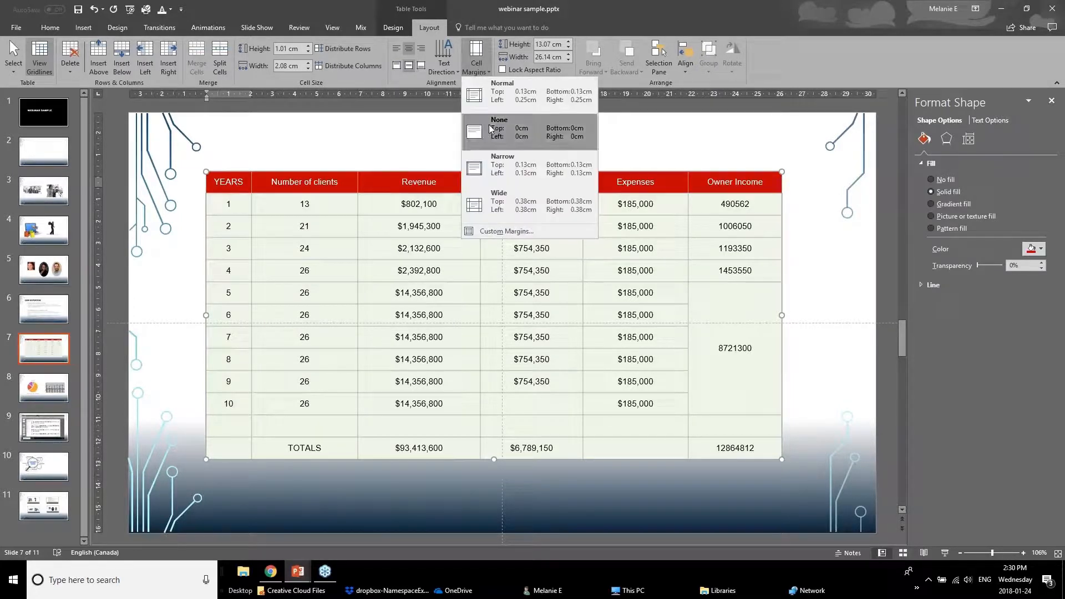
click(273, 232)
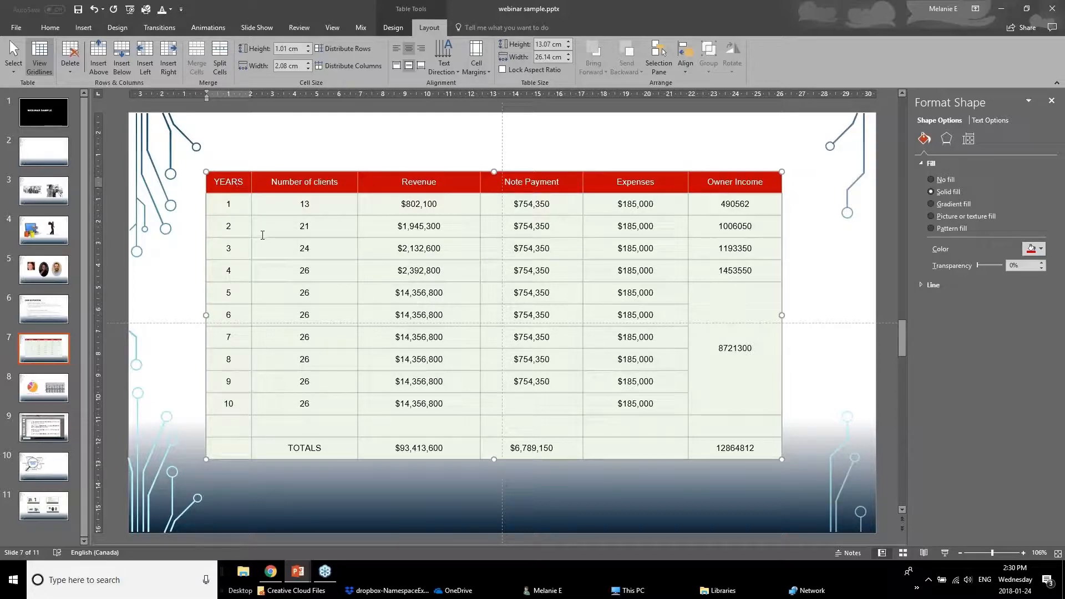
click(299, 204)
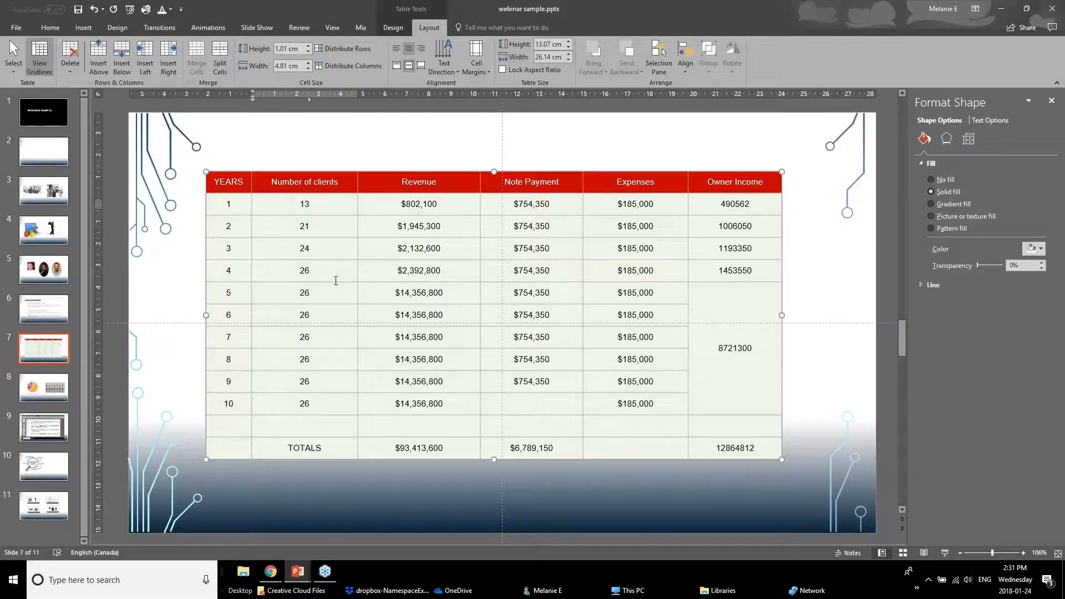
Apply the Narrow cell margins of 0.13 cm to all cells of the table
drag(248, 186, 771, 449)
click(470, 73)
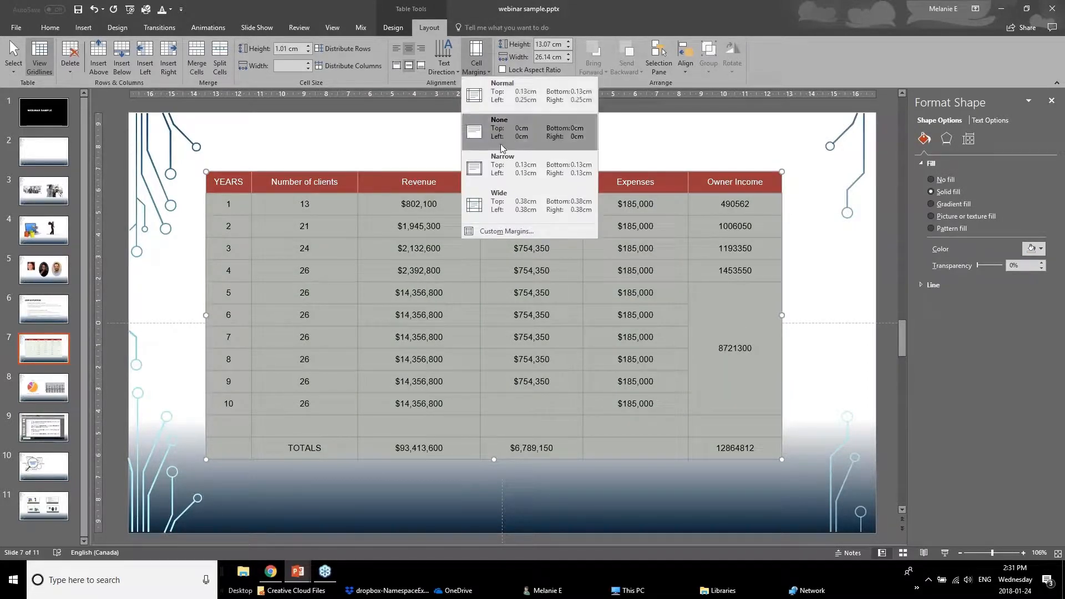
click(512, 185)
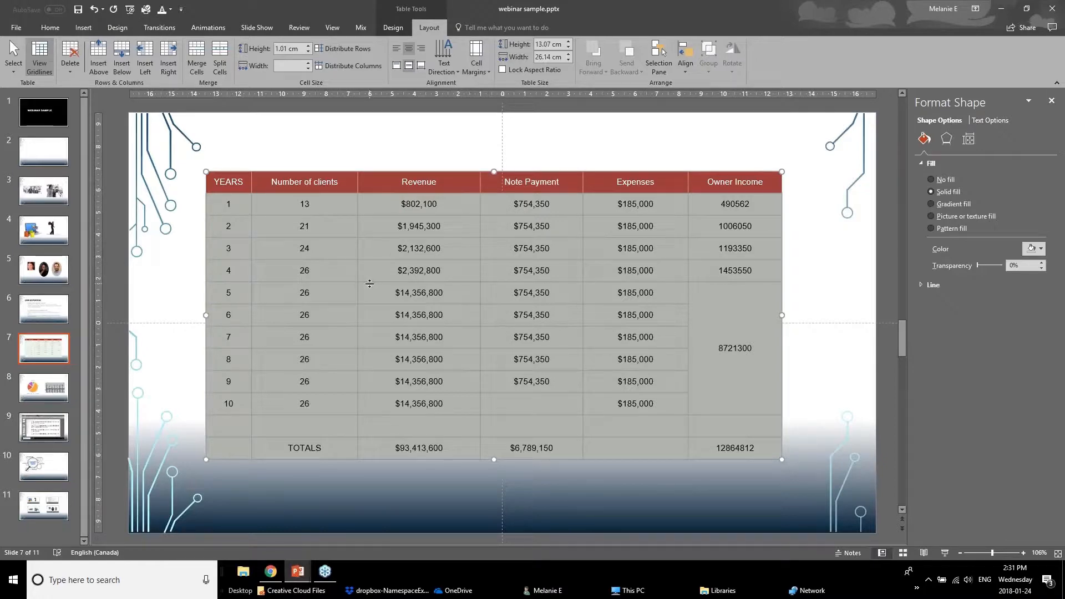
click(433, 205)
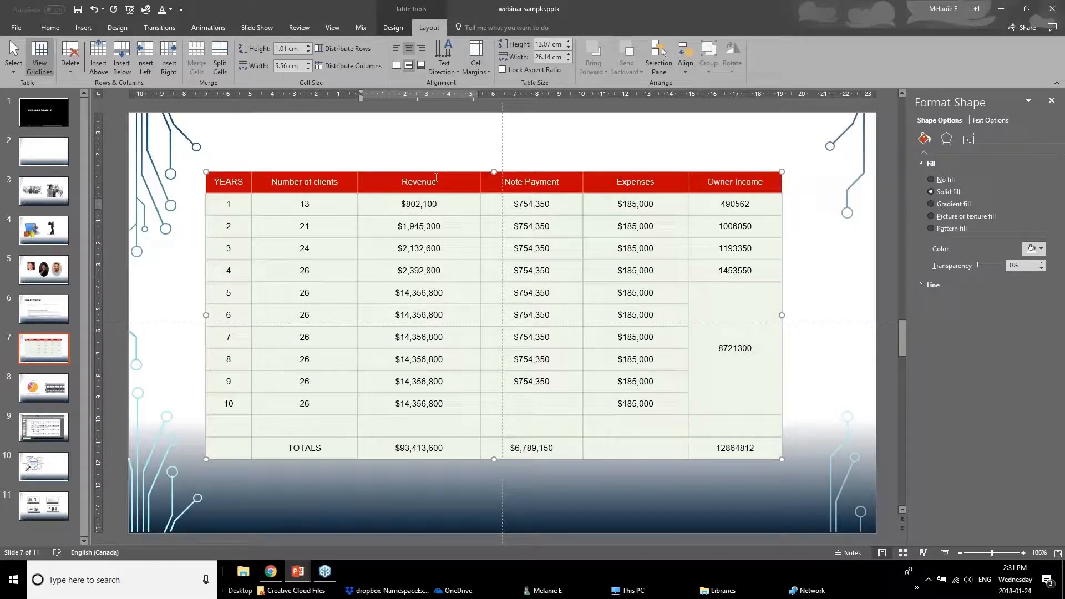
Show the text box alignment and margin options for the whole table
key(Escape)
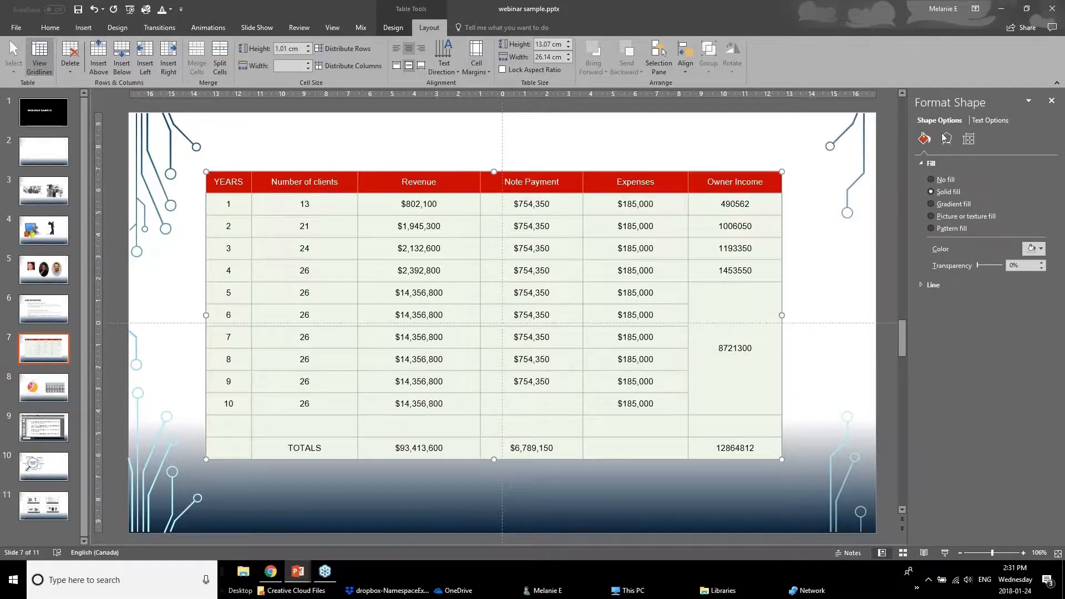
right_click(720, 171)
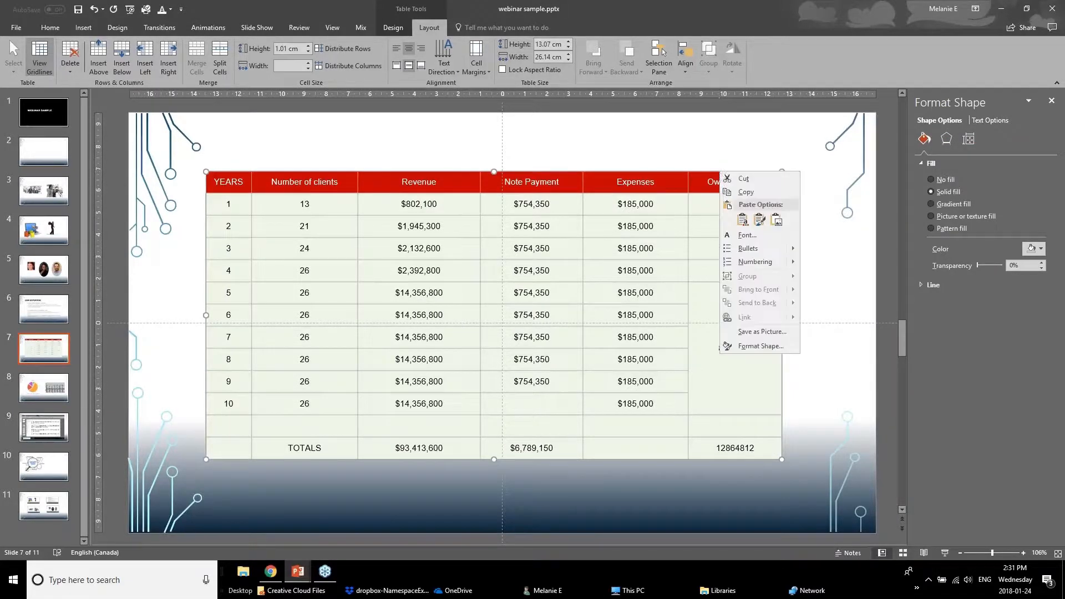
click(744, 347)
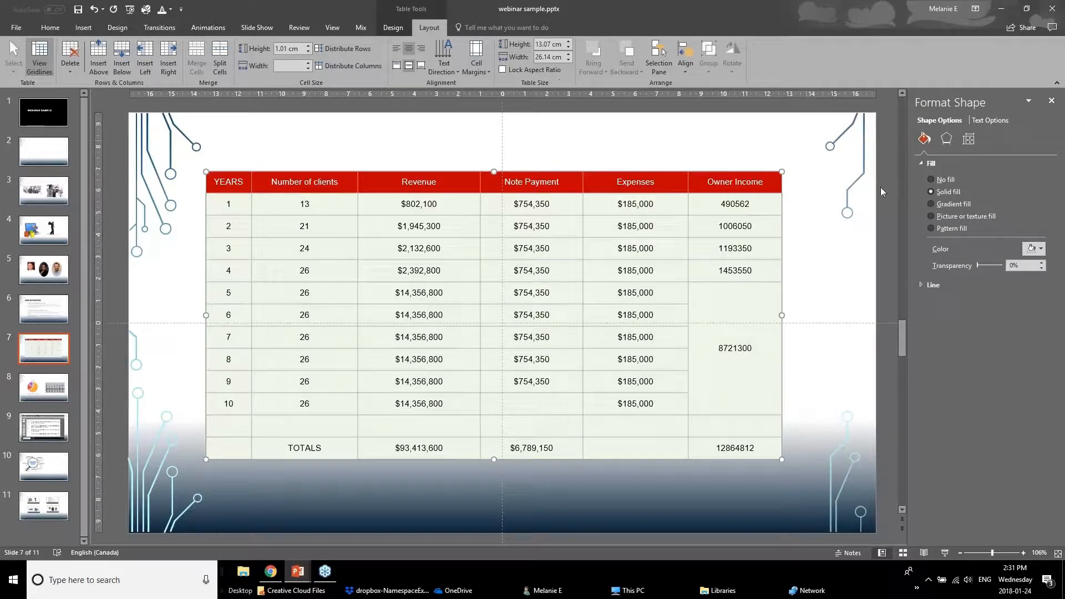
click(985, 120)
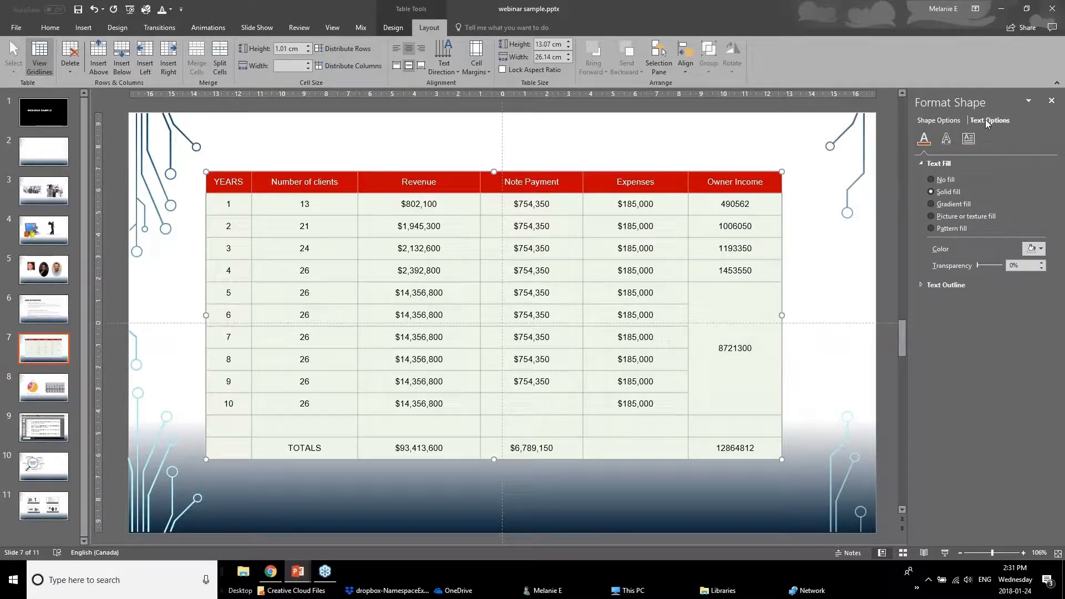
click(966, 140)
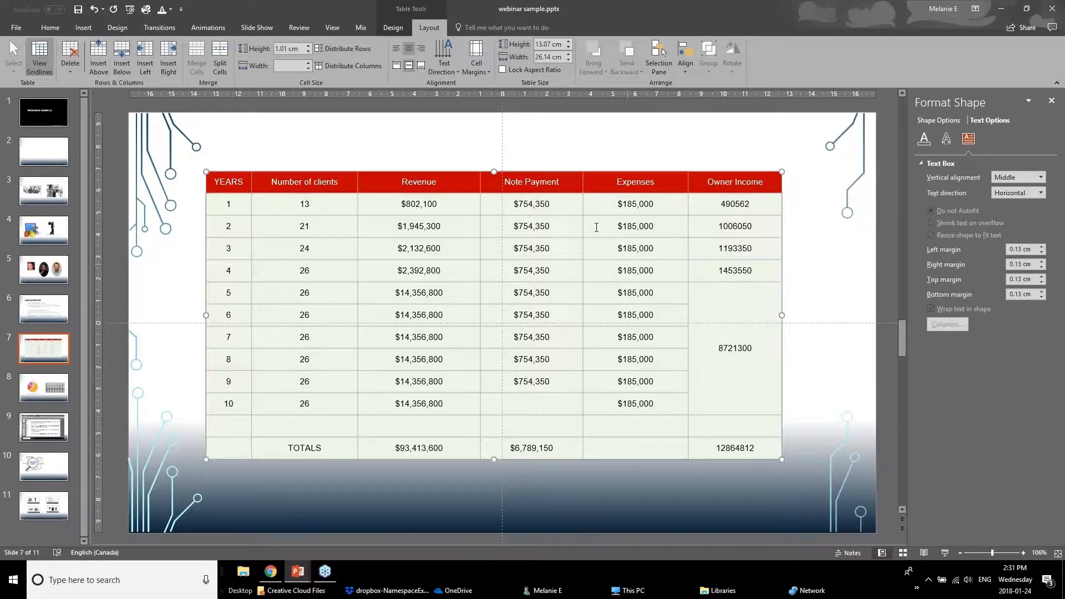
click(610, 246)
click(616, 289)
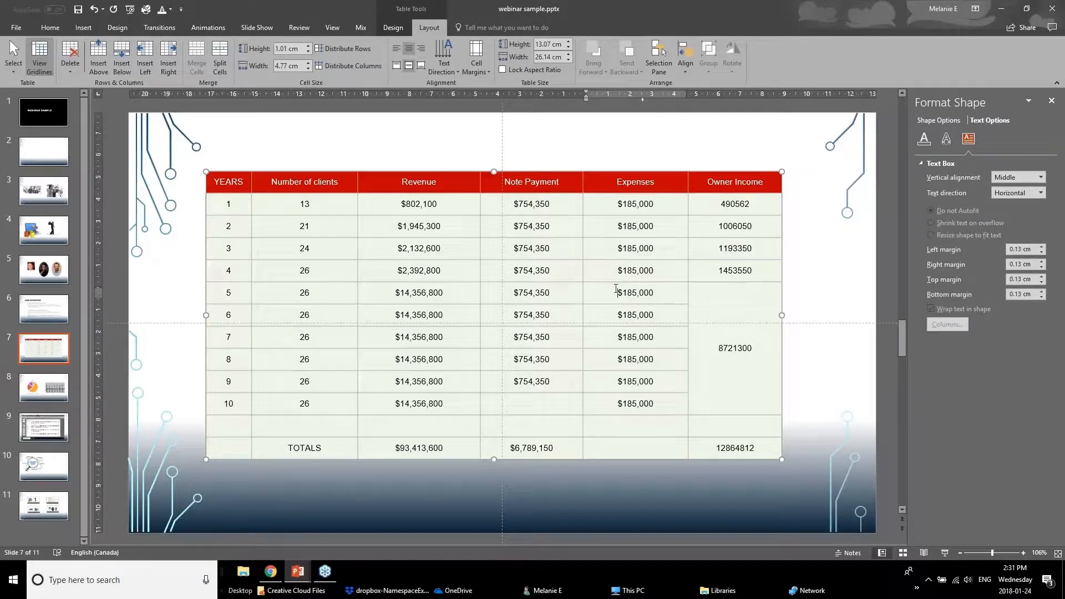
drag(707, 303, 719, 415)
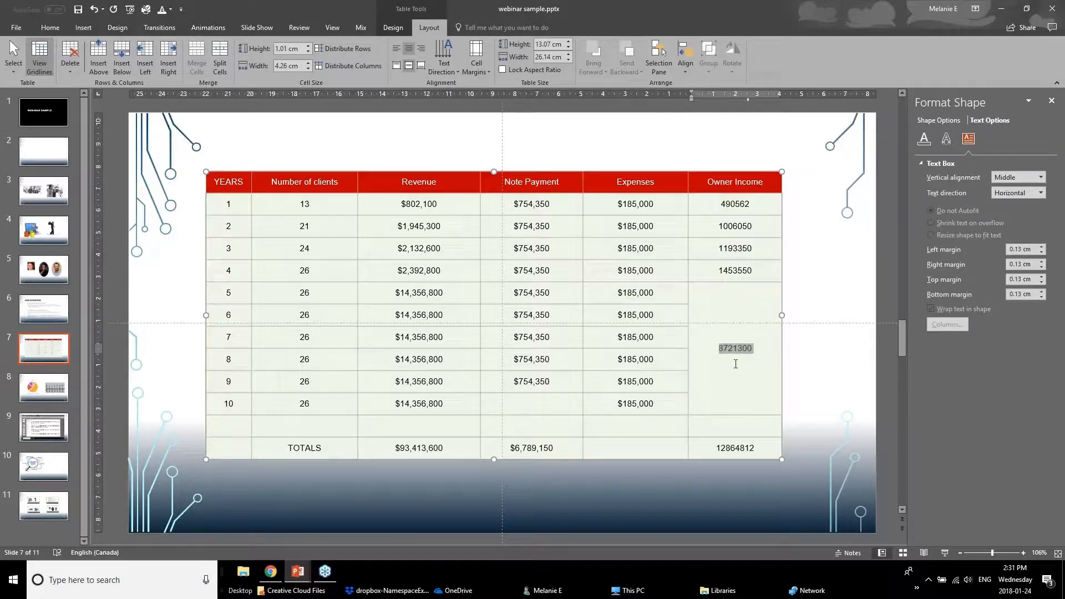
click(736, 405)
drag(732, 449, 240, 452)
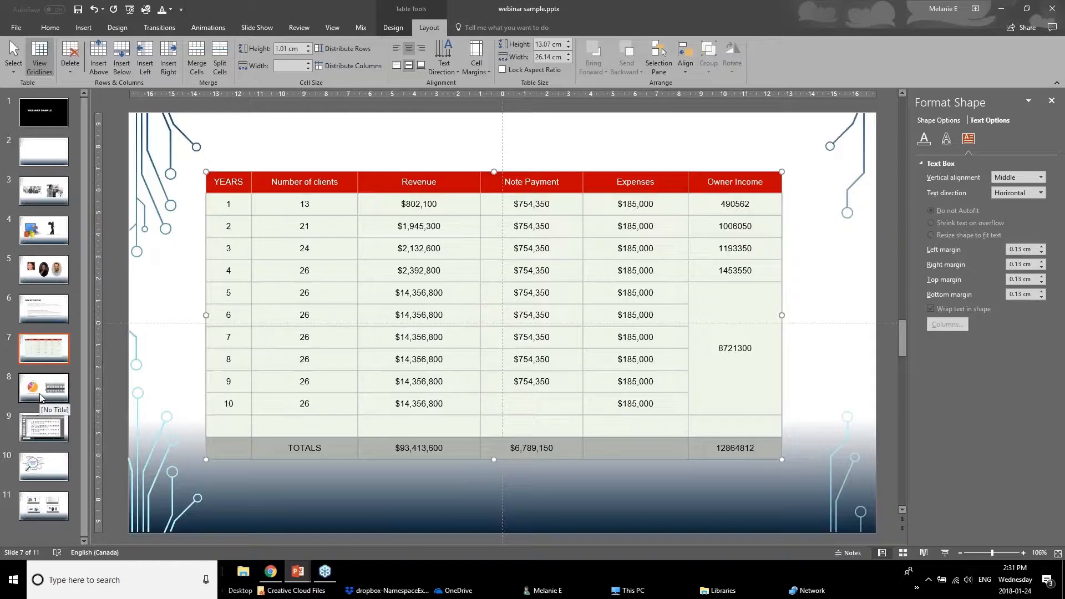
Switch to the Powerpoint Webinar January 2018 v1 presentation and show slide 14, Better Looking Graphs
mouse_move(298, 571)
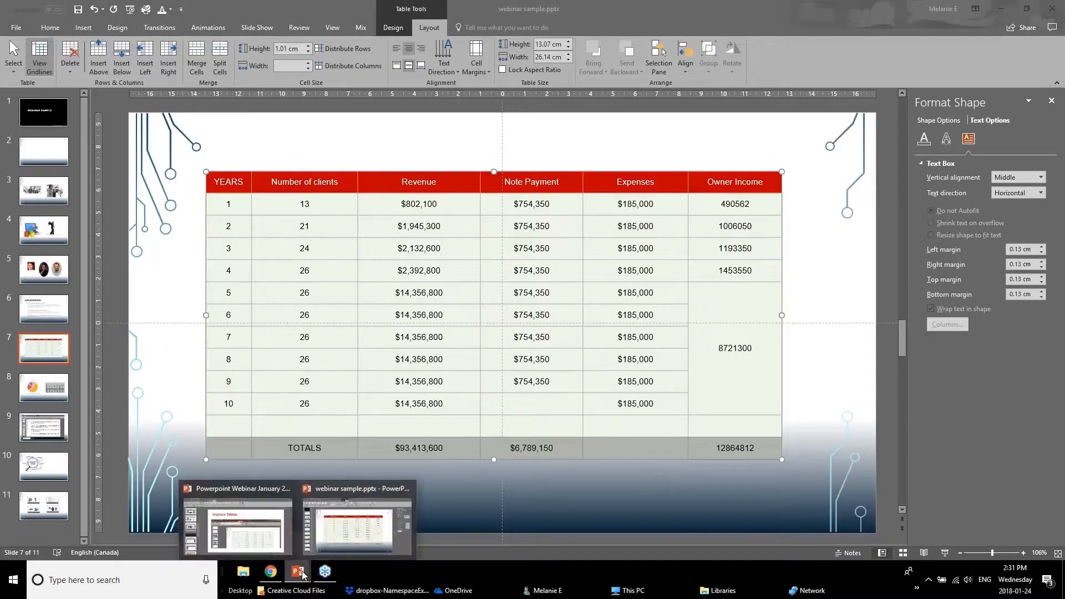
click(241, 524)
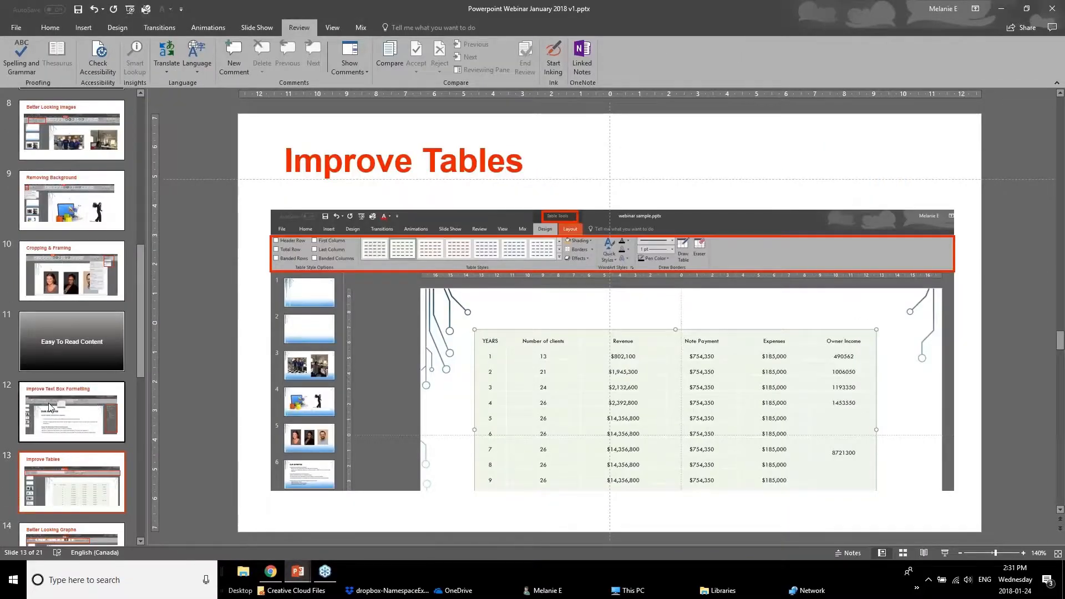
scroll(45, 442, down, 1)
click(54, 498)
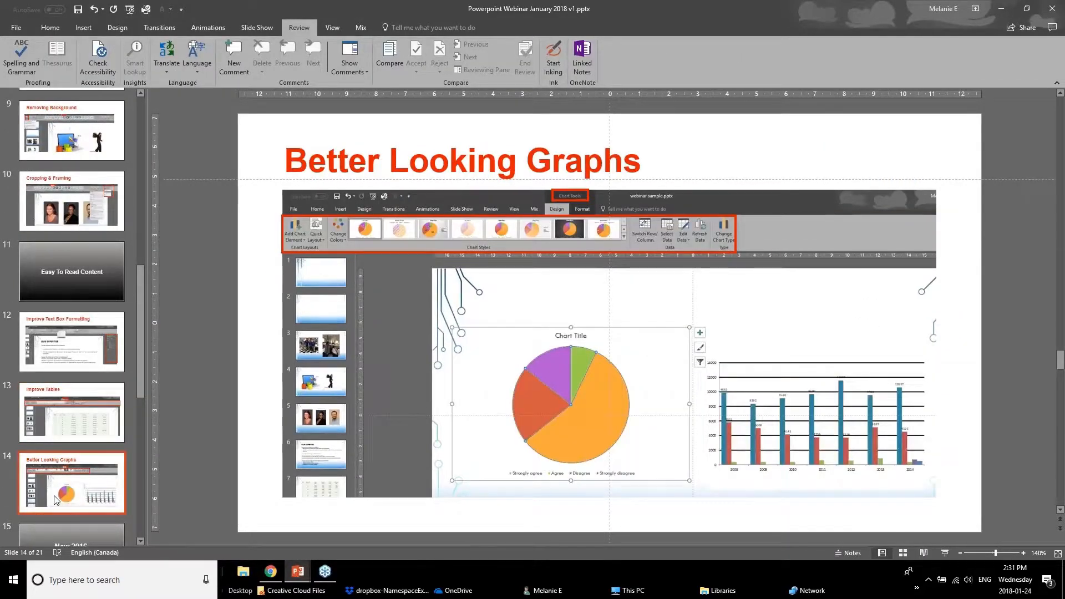